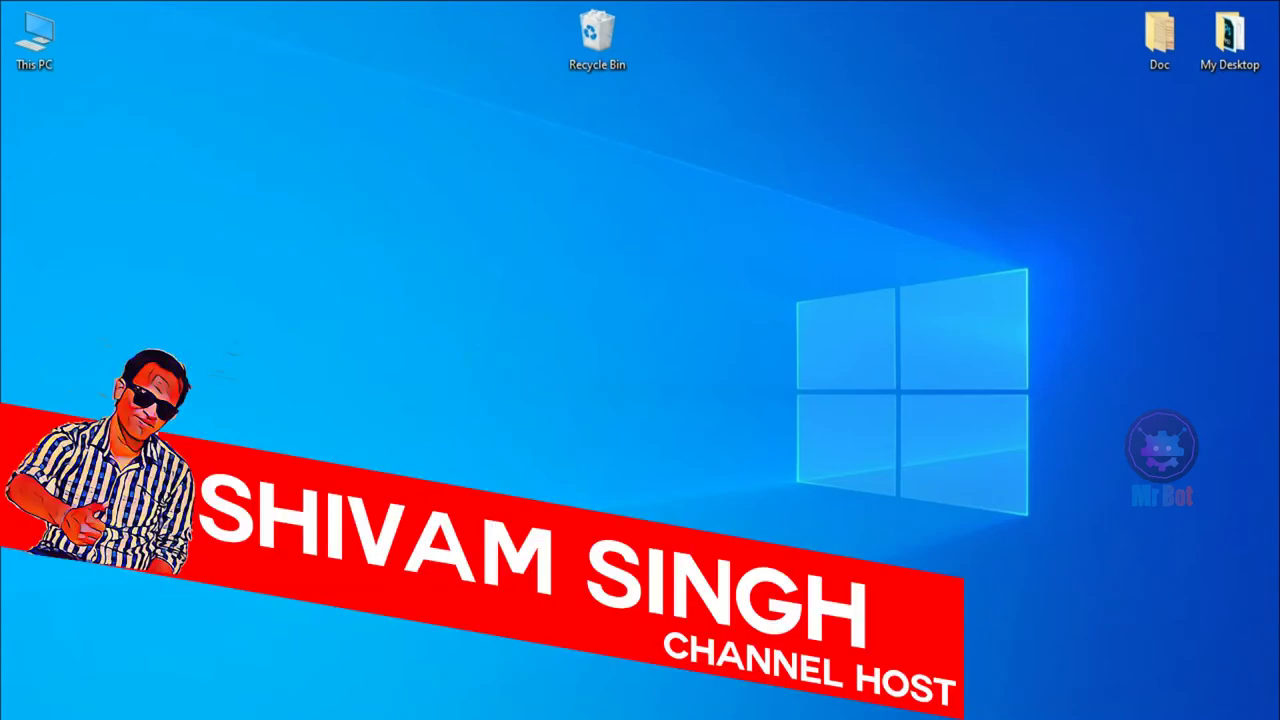
Restore the Photoshop window showing the yellowed letter scan - Copy.jpg.
click(260, 650)
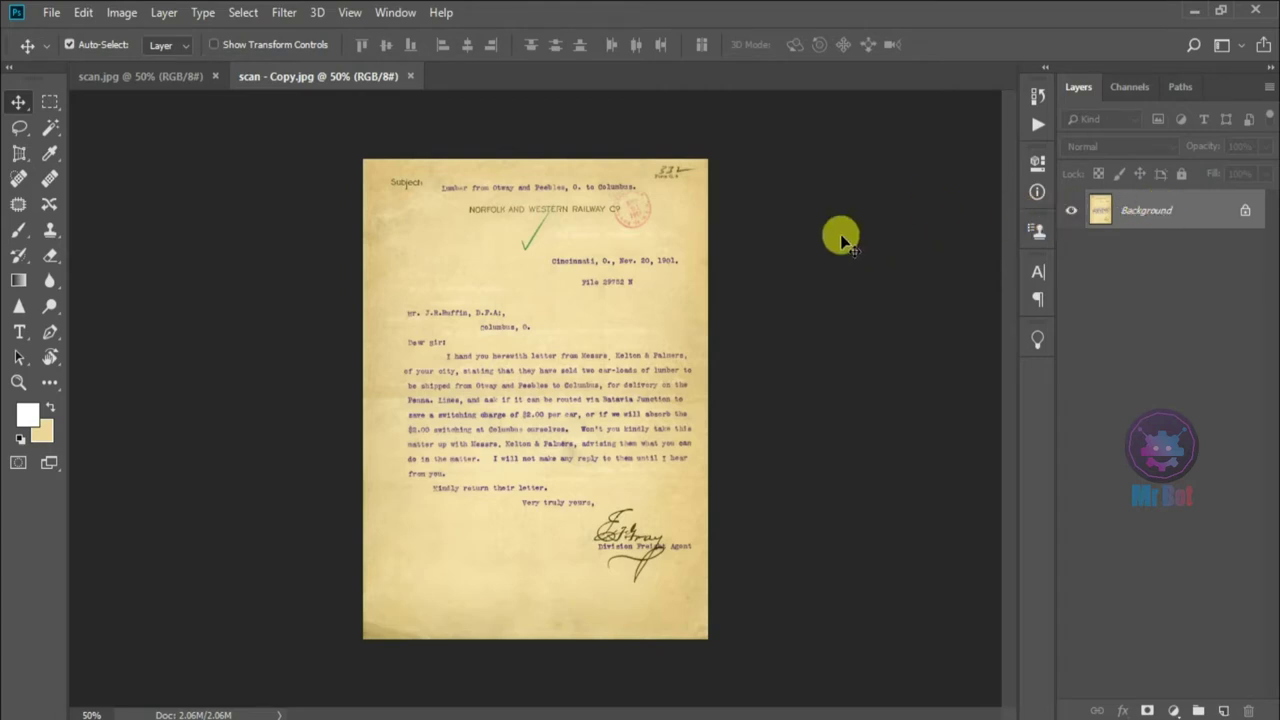
Duplicate the letter's Background layer as Background copy.
right_click(1143, 214)
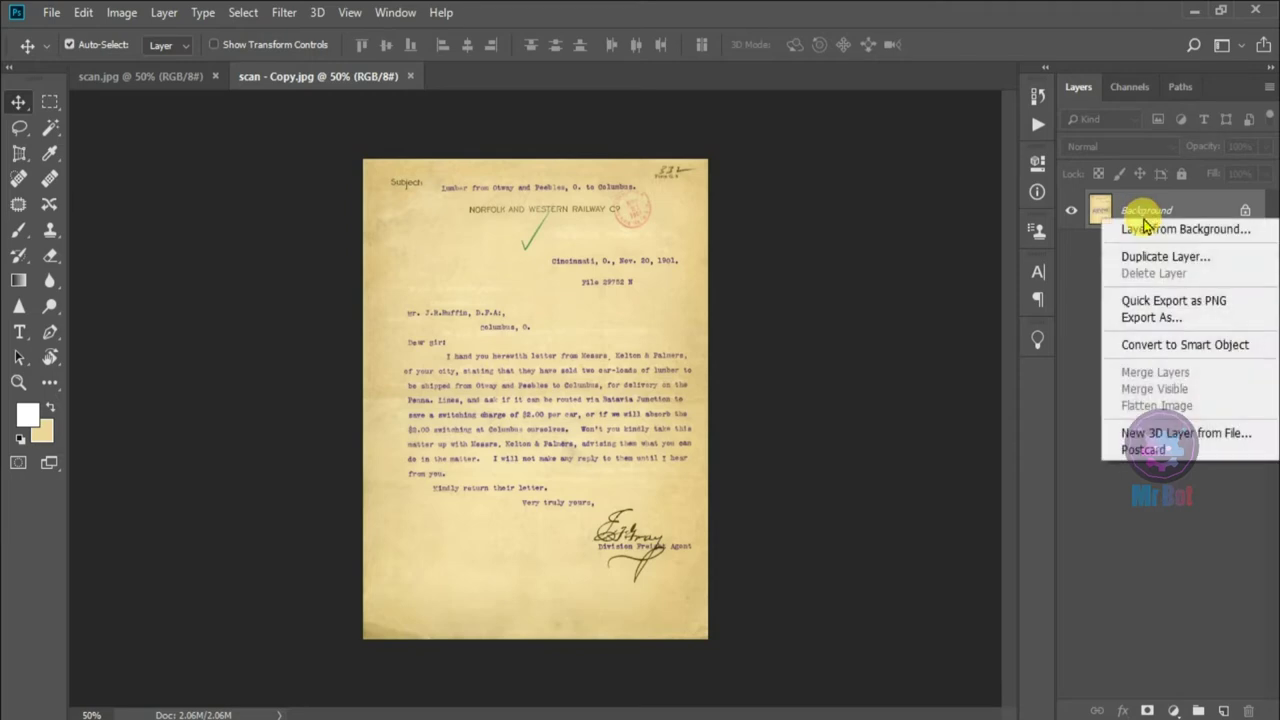
click(1158, 258)
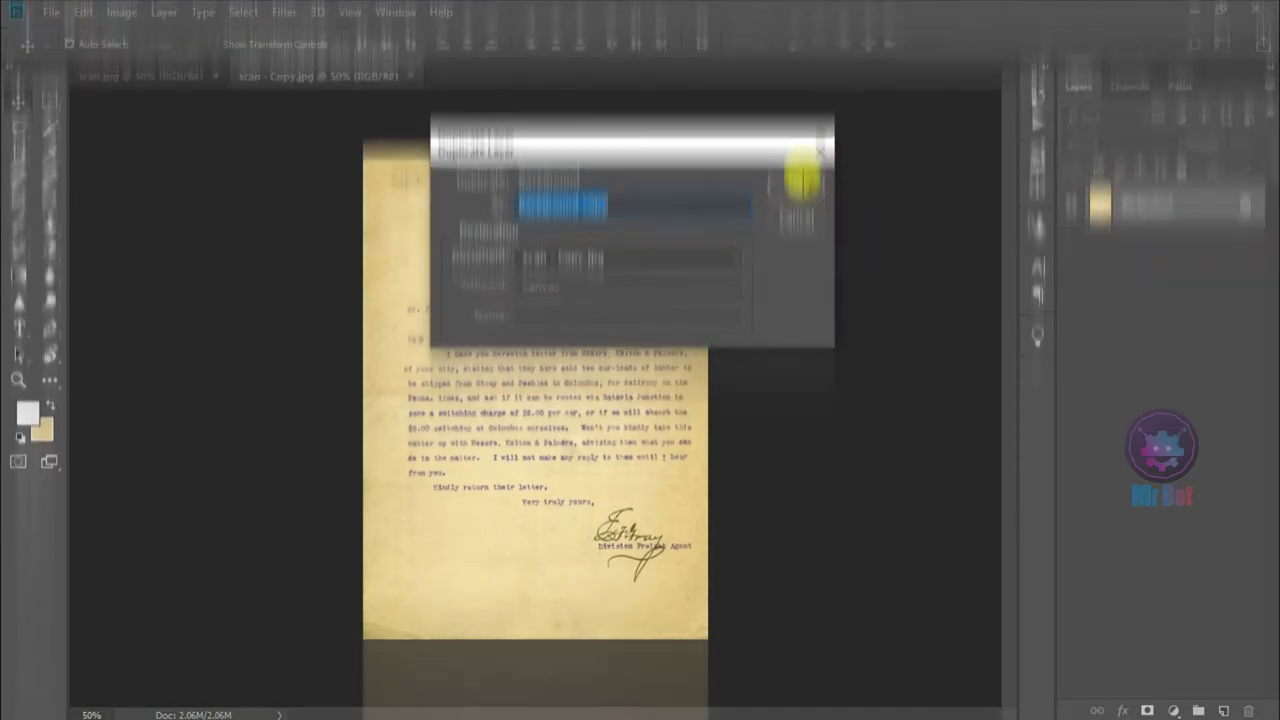
click(800, 186)
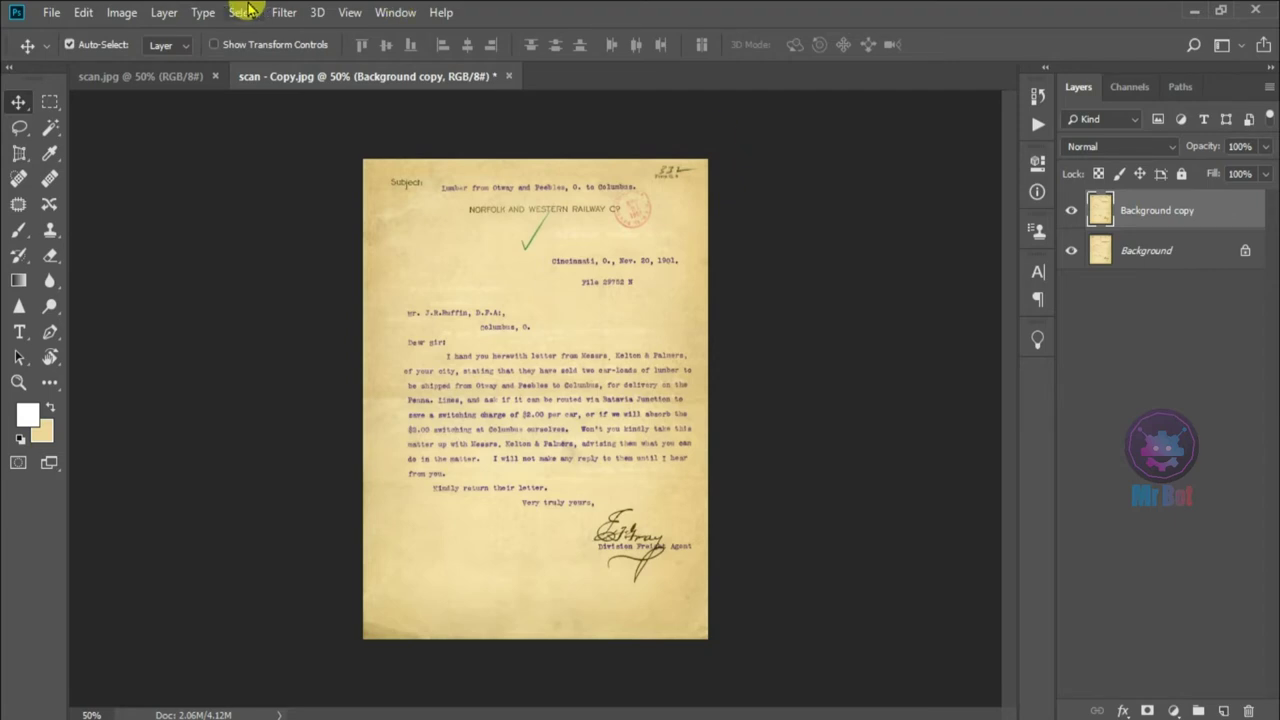
click(119, 14)
mouse_move(150, 64)
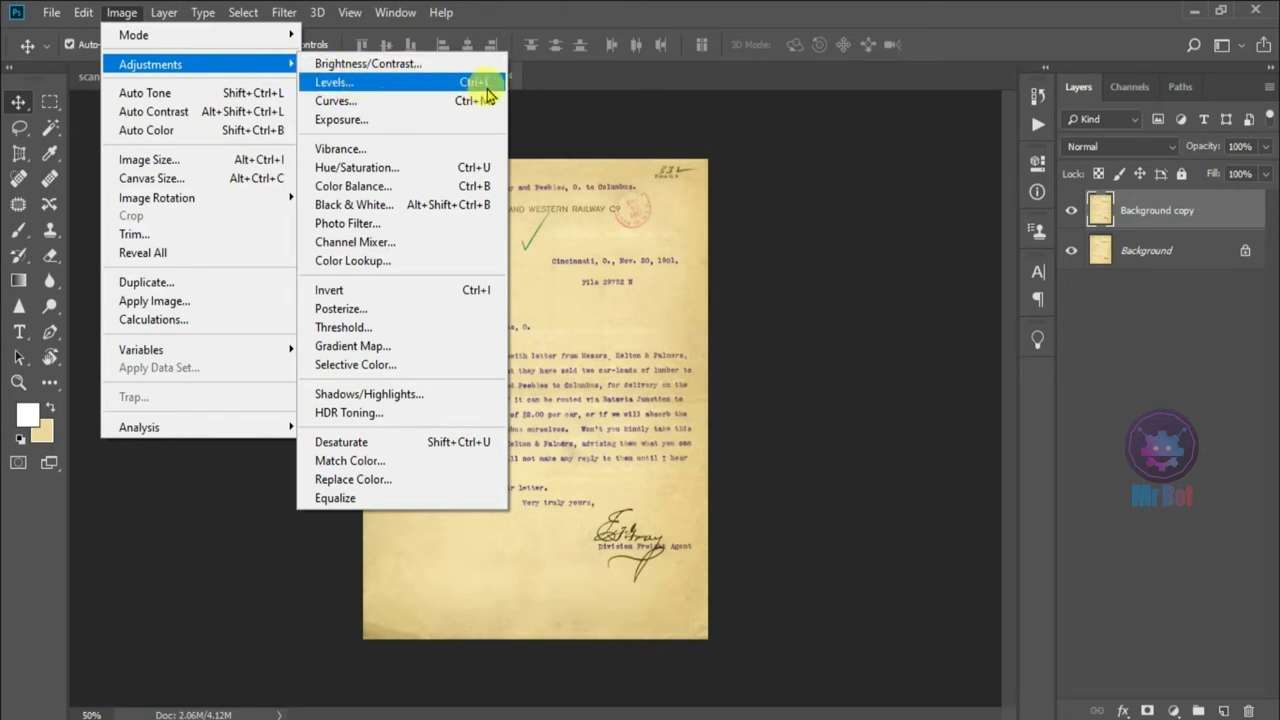
Apply Levels on the RGB channel, setting the white point from the yellow paper.
click(403, 88)
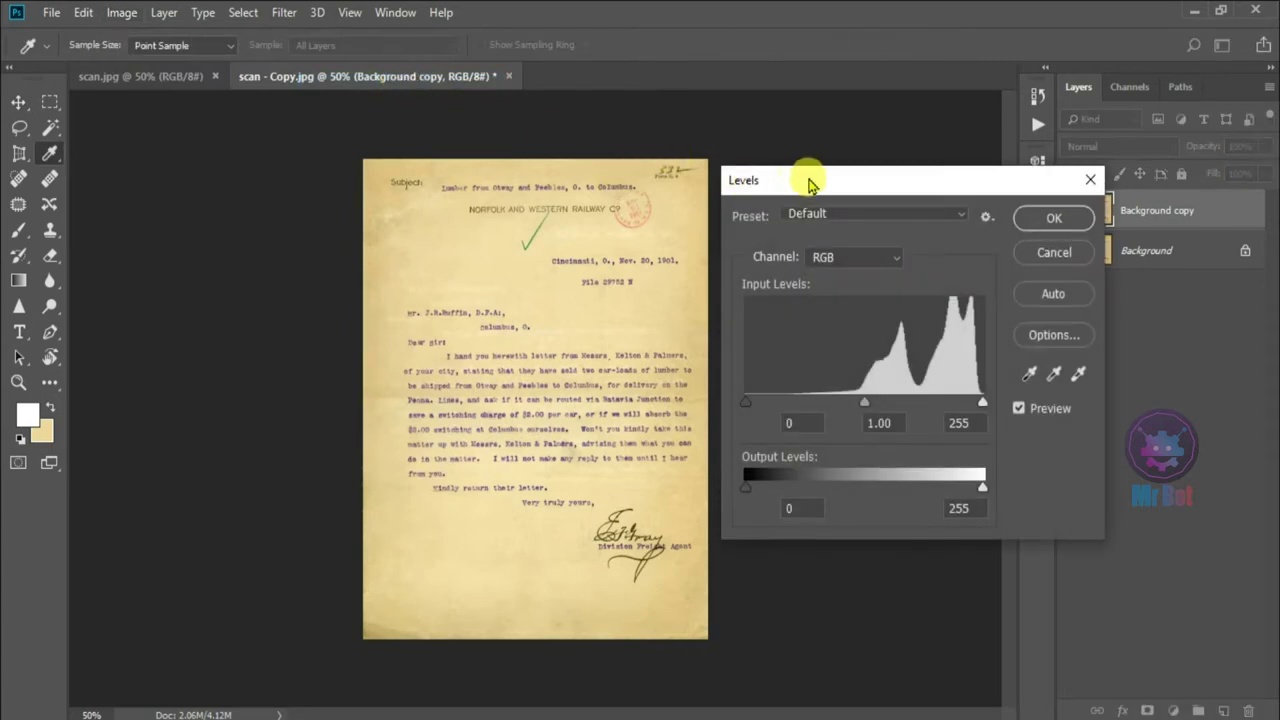
drag(809, 183, 808, 61)
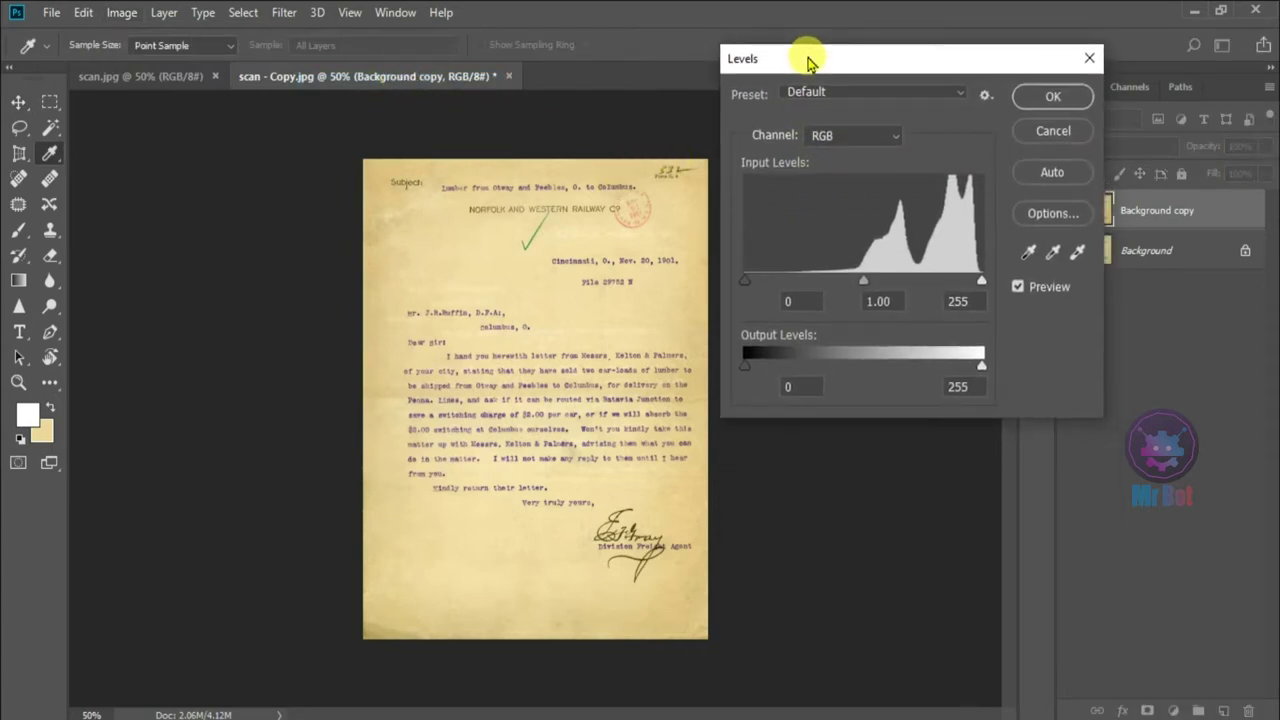
mouse_move(808, 61)
mouse_down()
mouse_move(551, 206)
mouse_move(634, 143)
mouse_move(829, 157)
mouse_move(808, 152)
mouse_up()
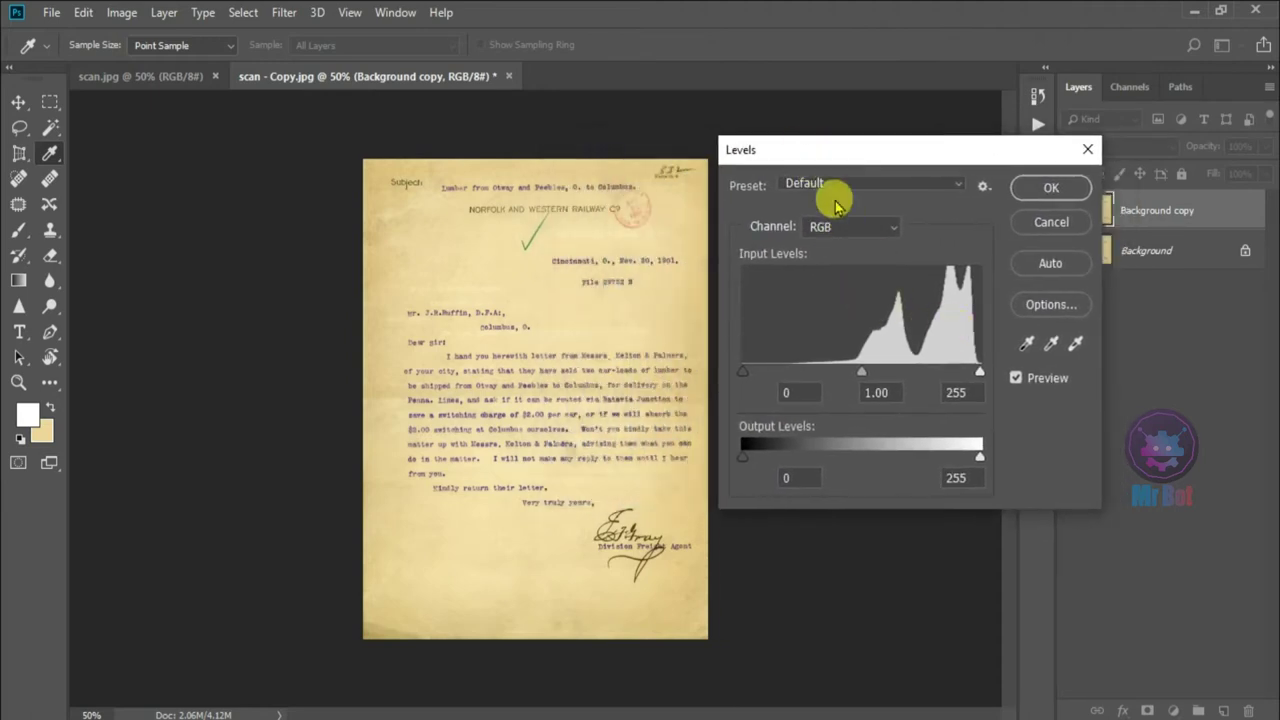
click(871, 188)
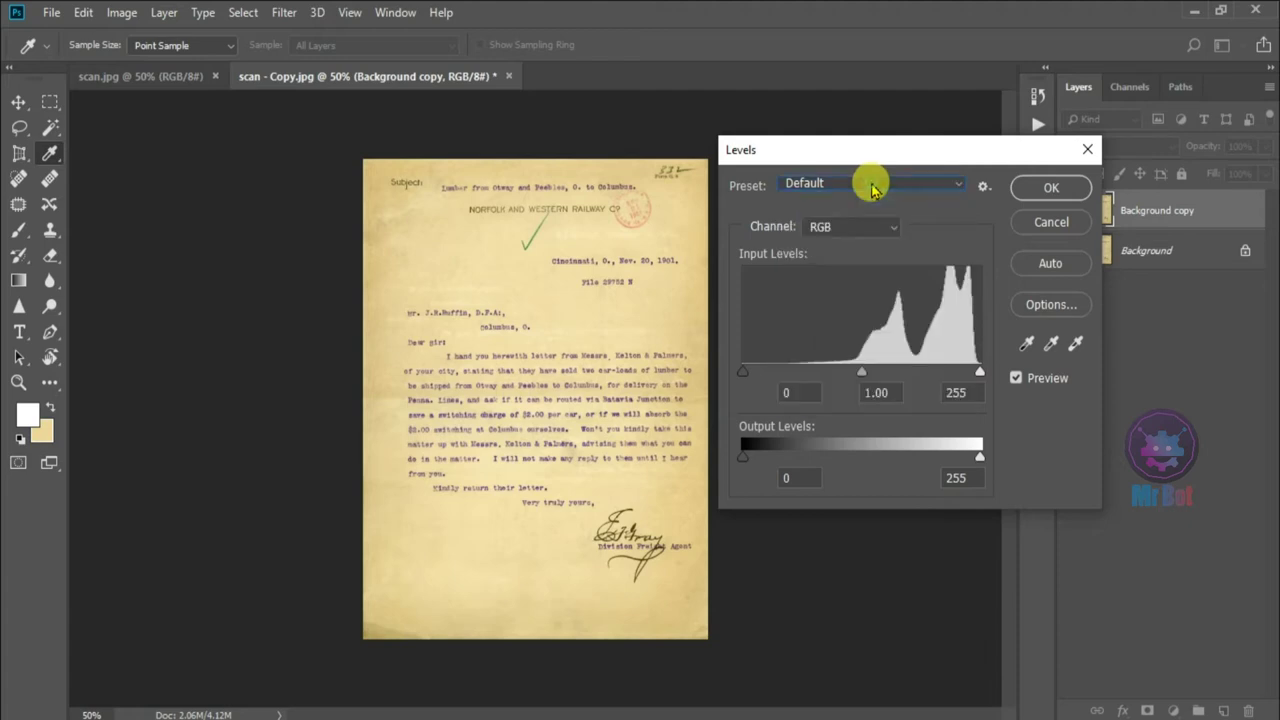
click(874, 226)
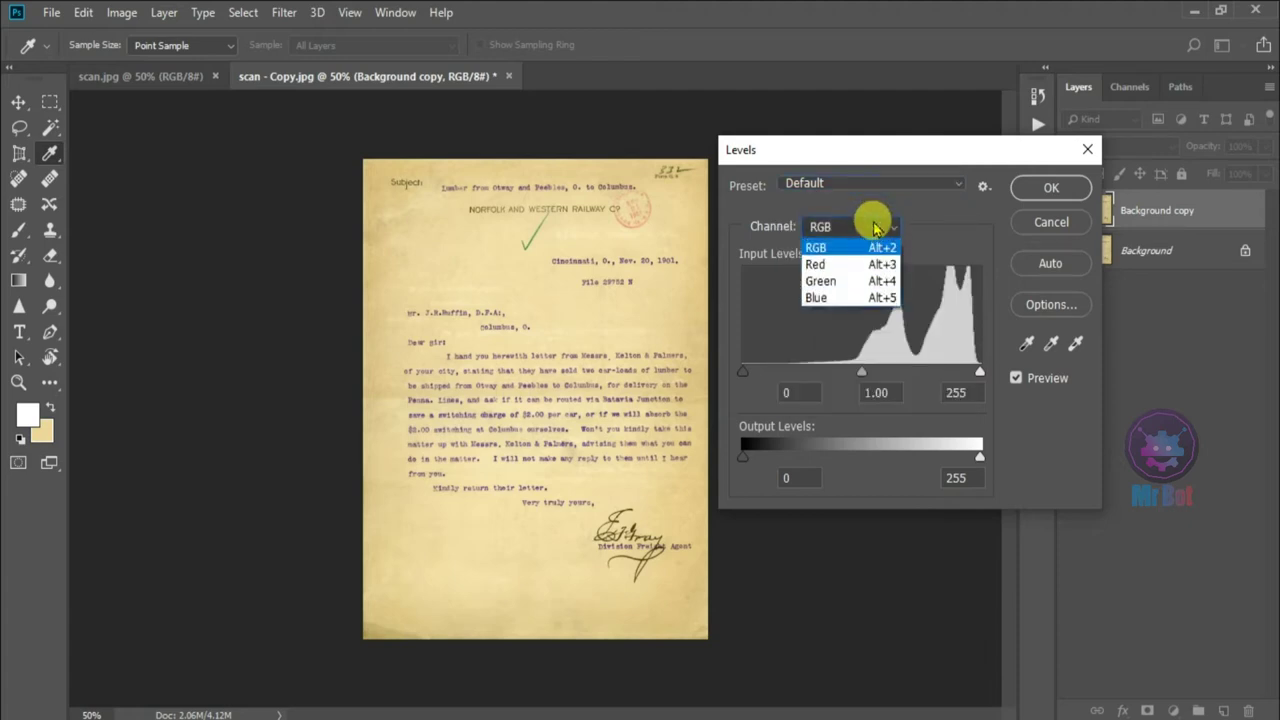
click(820, 248)
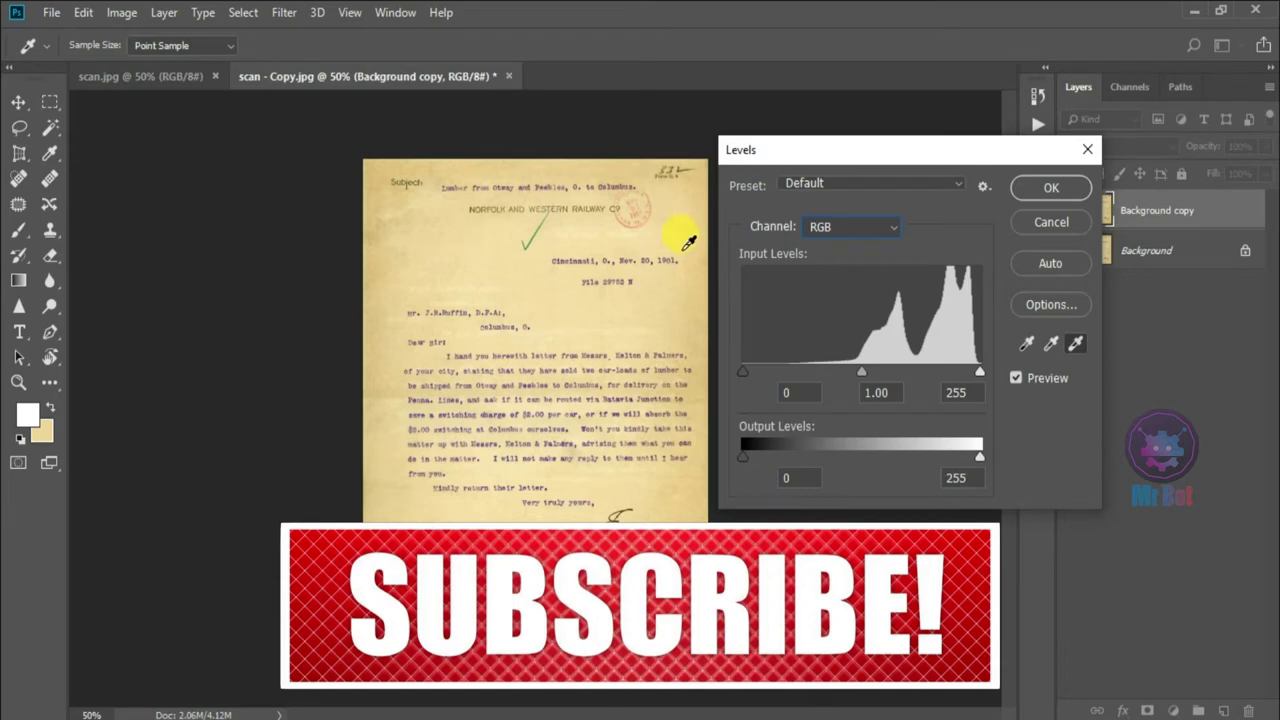
click(684, 246)
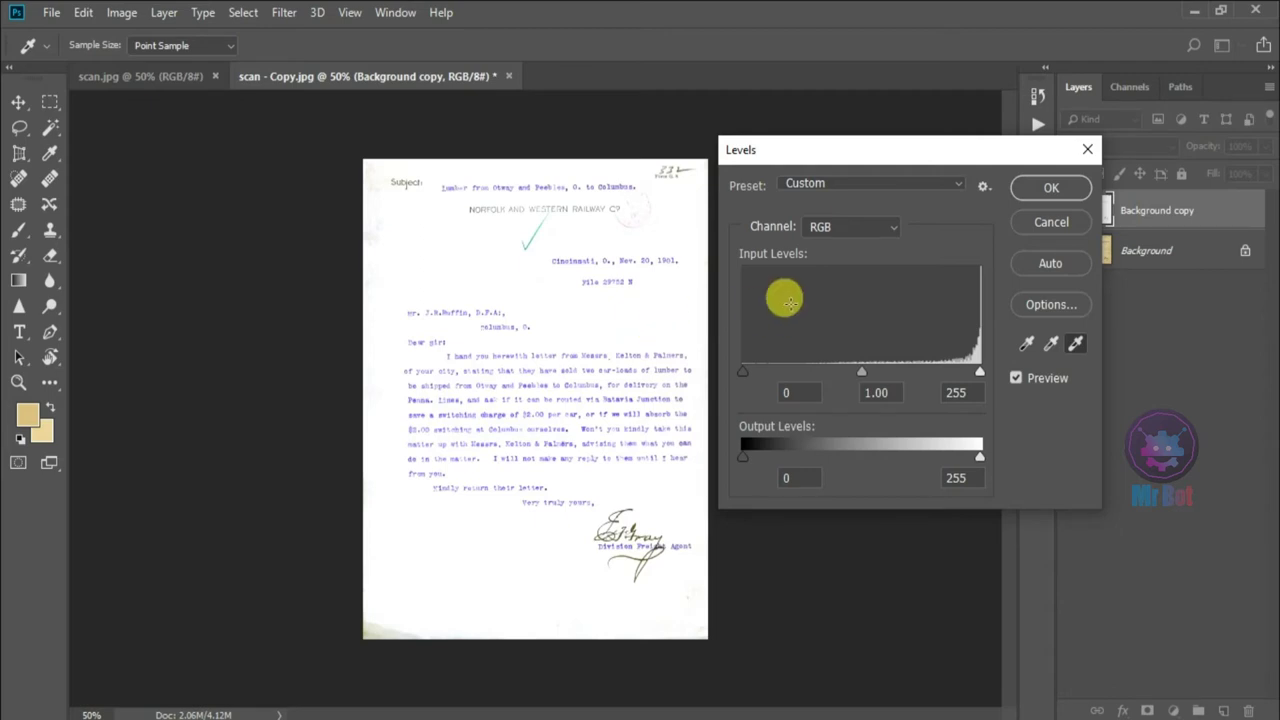
click(1056, 190)
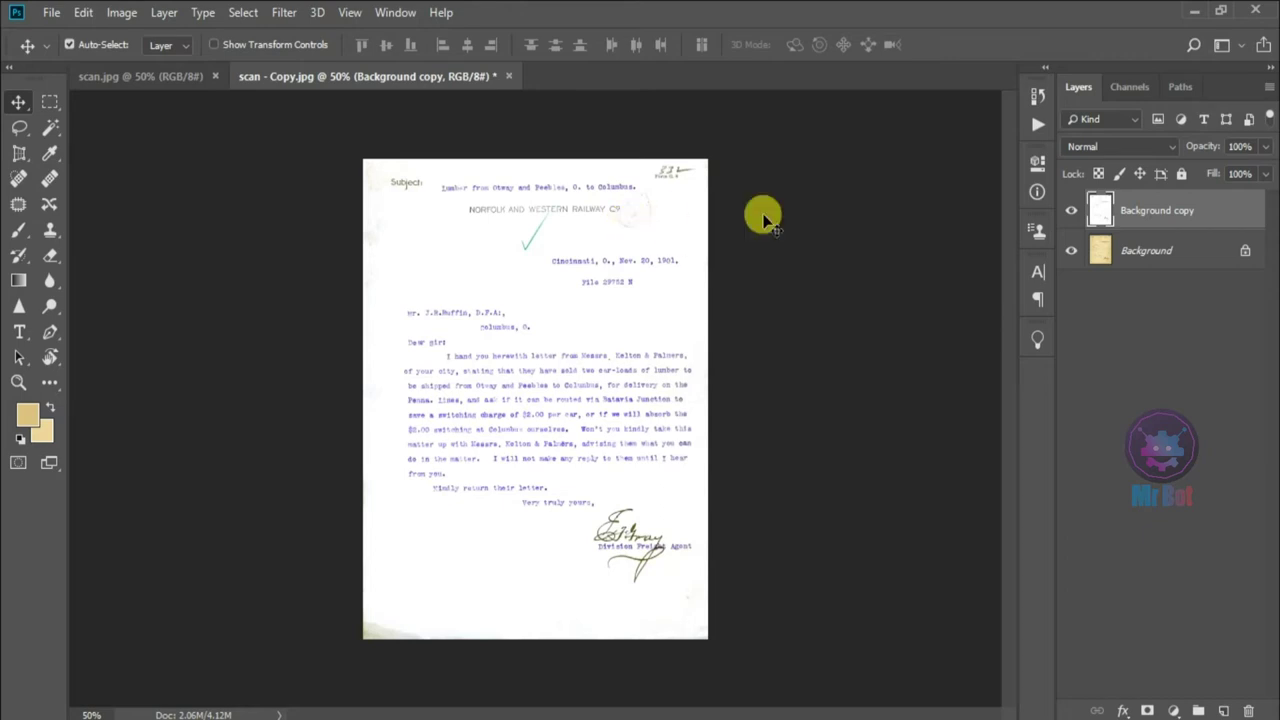
Hide Background copy and duplicate the original Background as Background copy 2.
click(1072, 211)
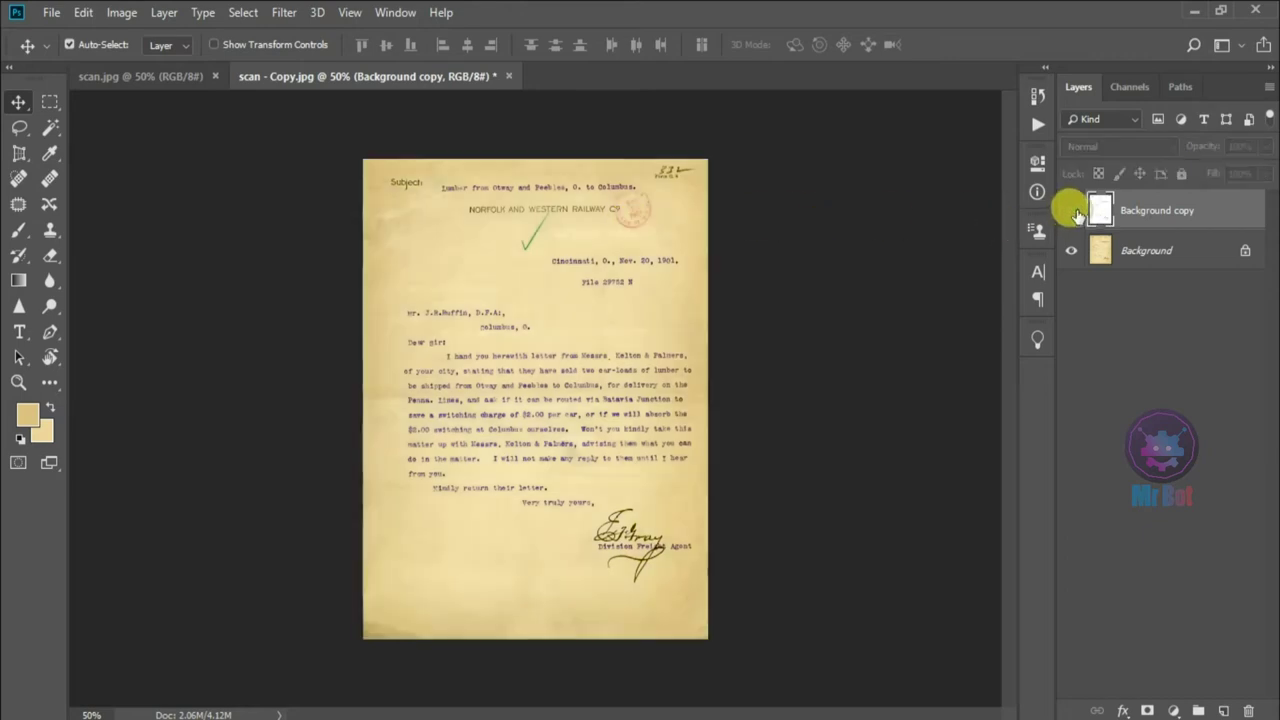
click(1135, 256)
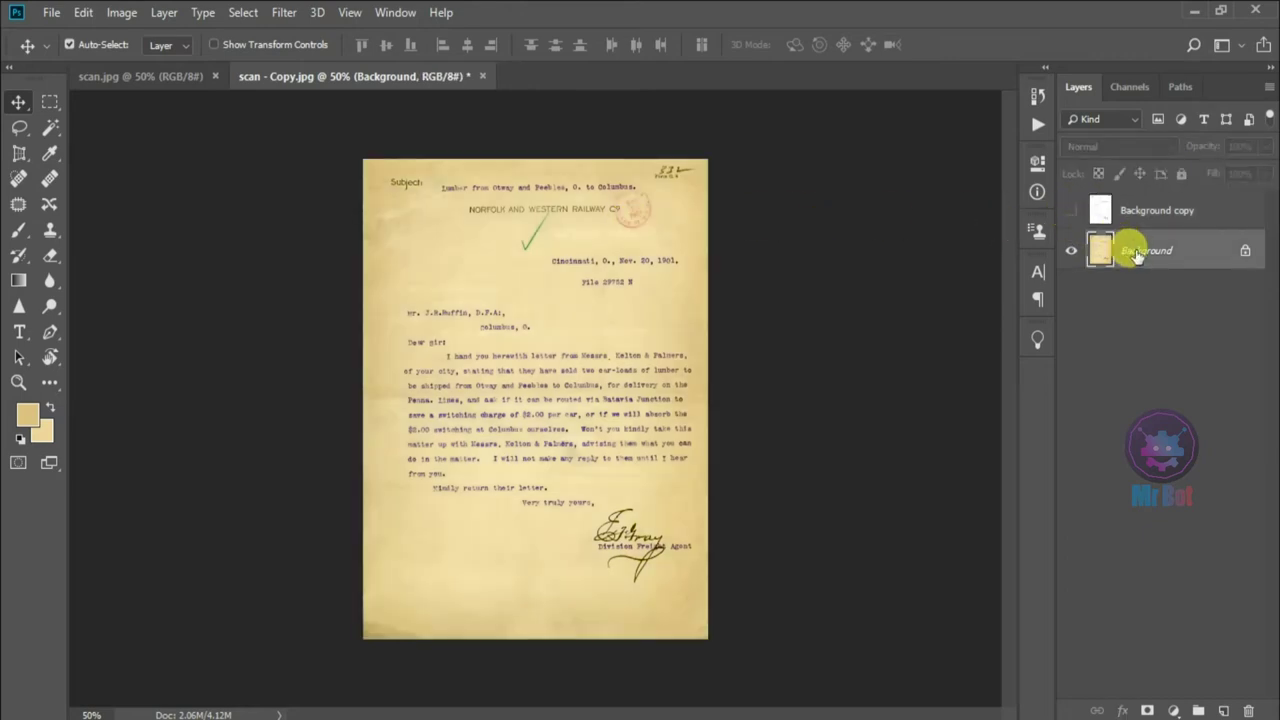
right_click(1135, 254)
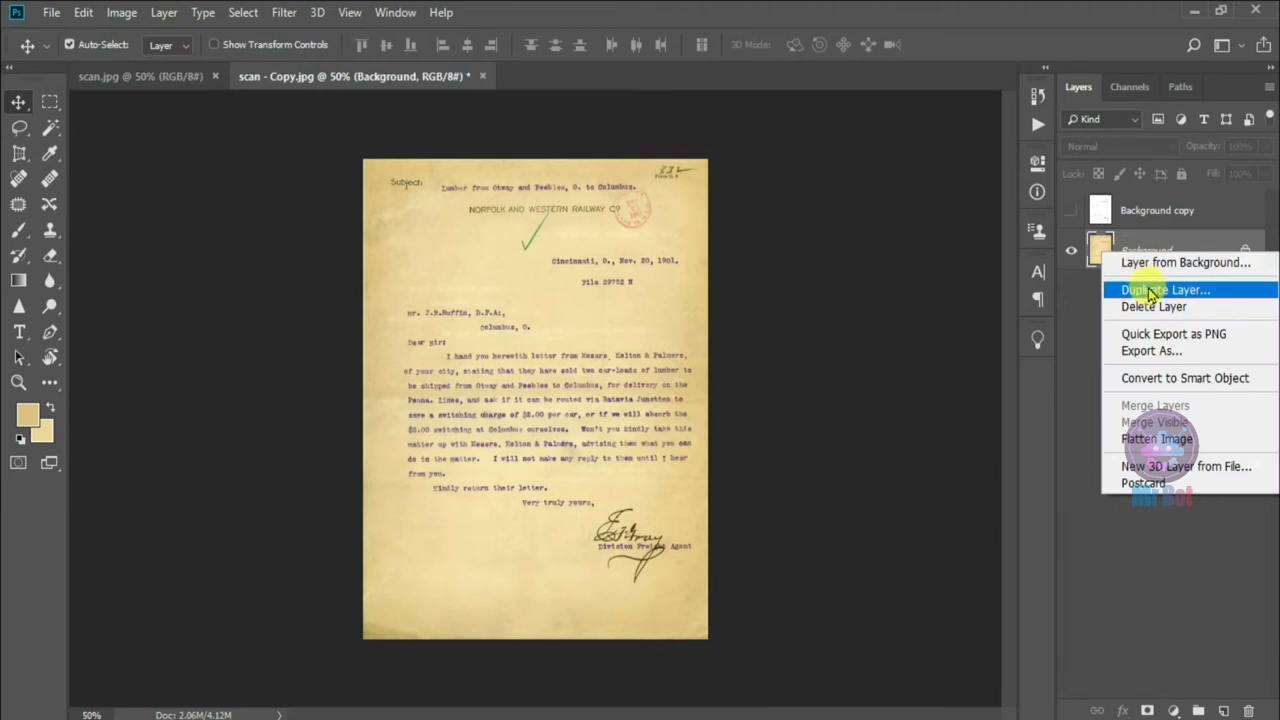
click(1152, 290)
click(800, 192)
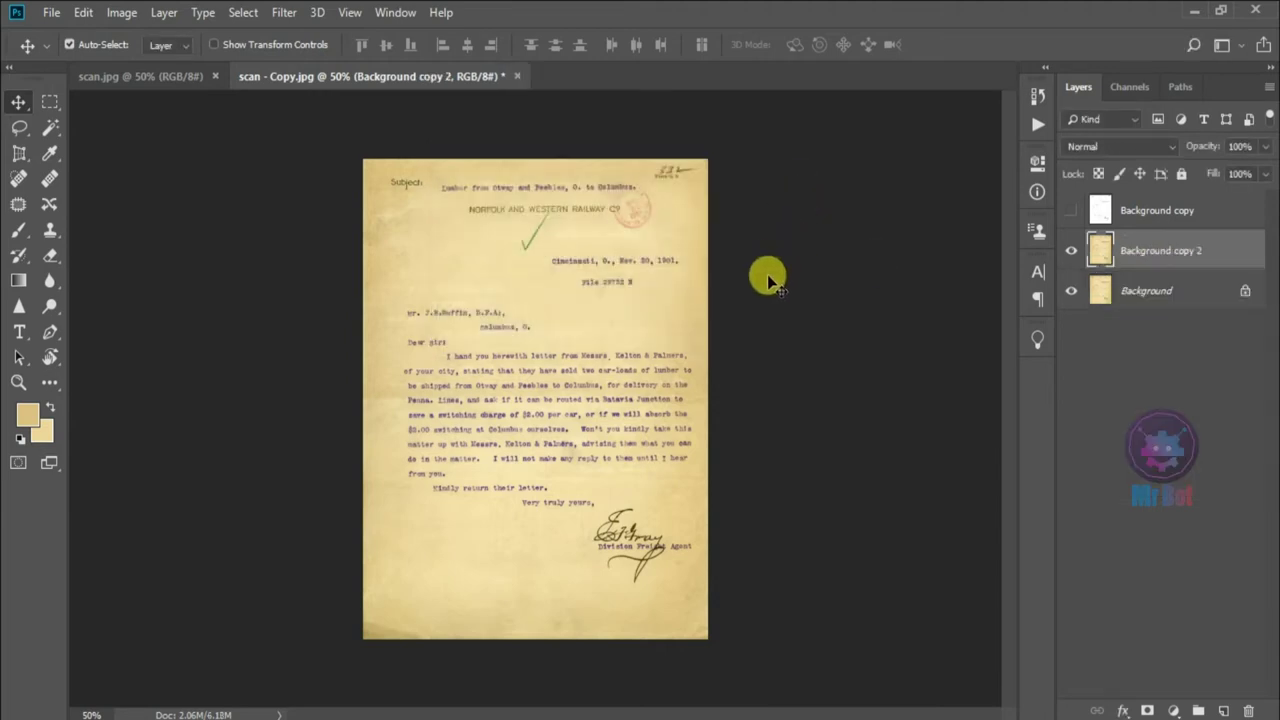
Zoom in to 200% and scroll the view to the postmark stamp.
key(ctrl+plus)
key(ctrl+plus)
key(ctrl+plus)
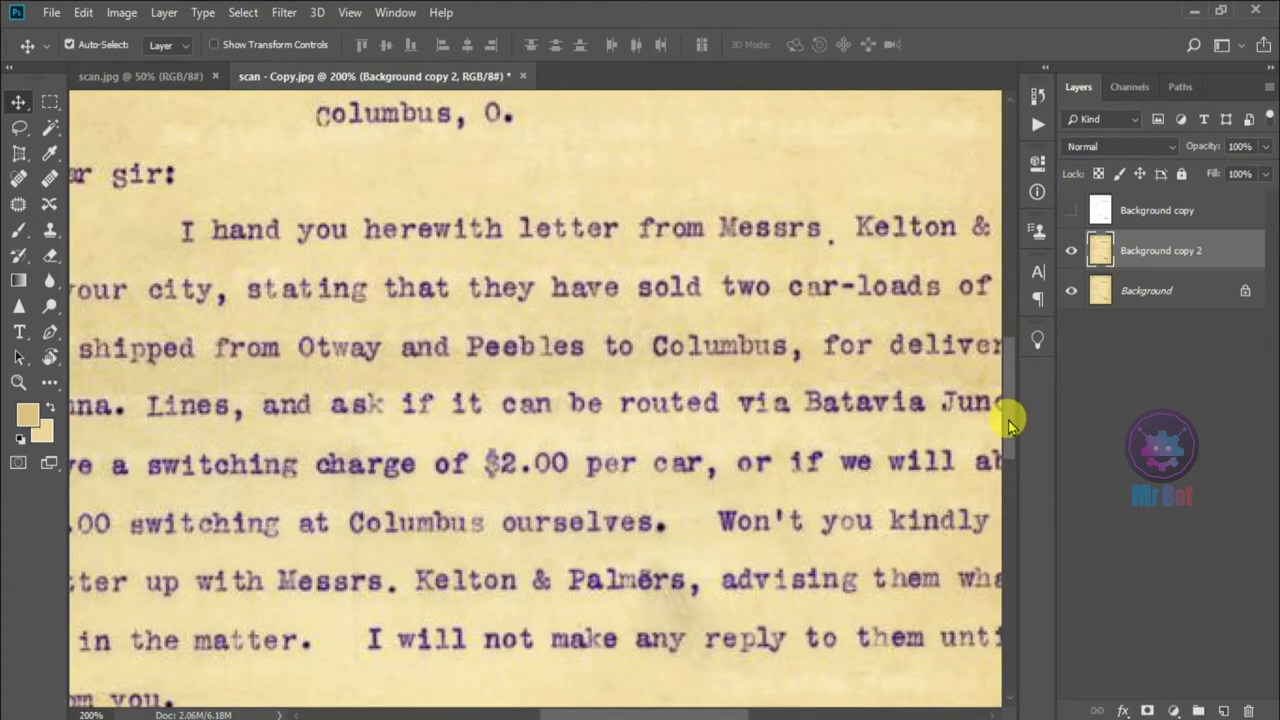
drag(1008, 425, 1010, 240)
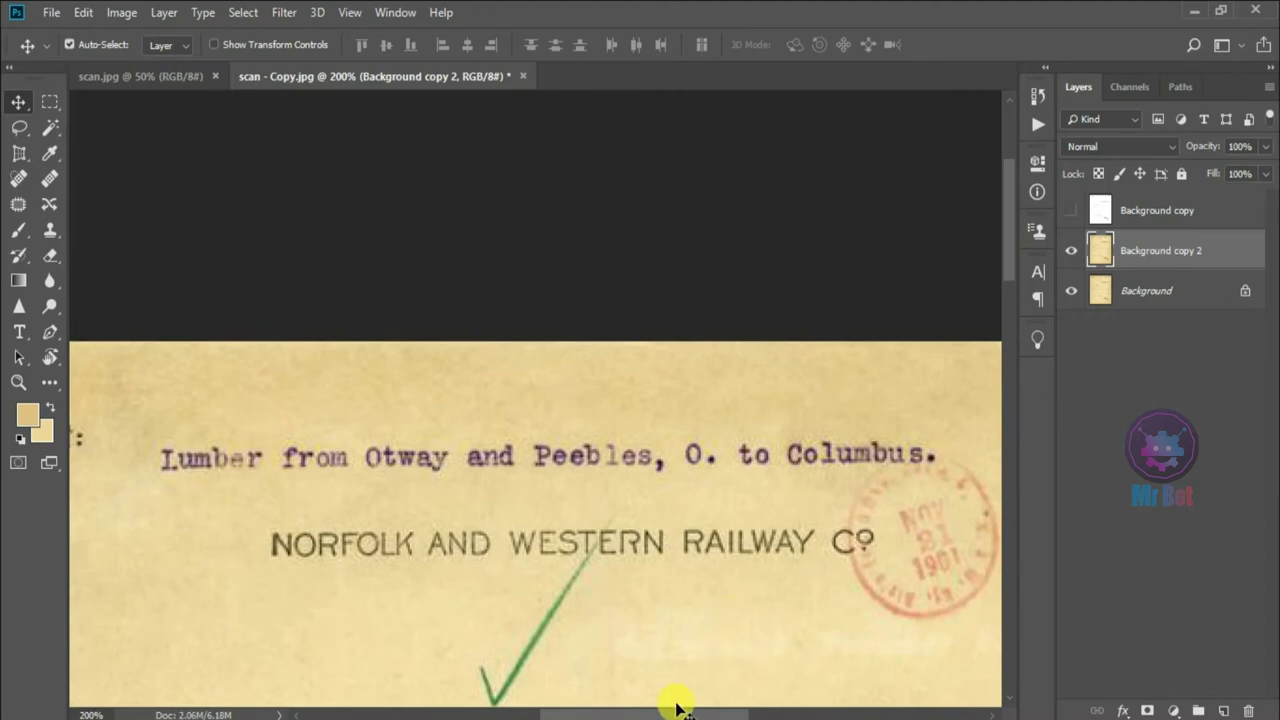
drag(657, 714, 732, 714)
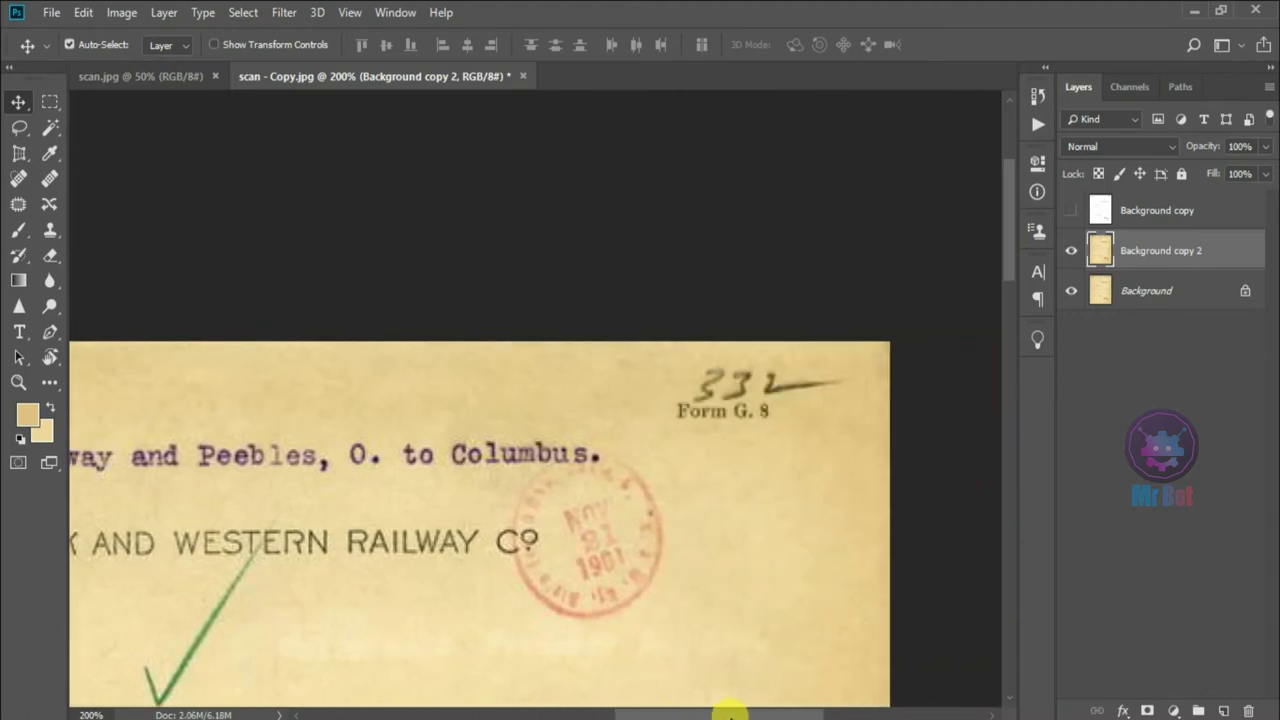
drag(1010, 268, 1011, 314)
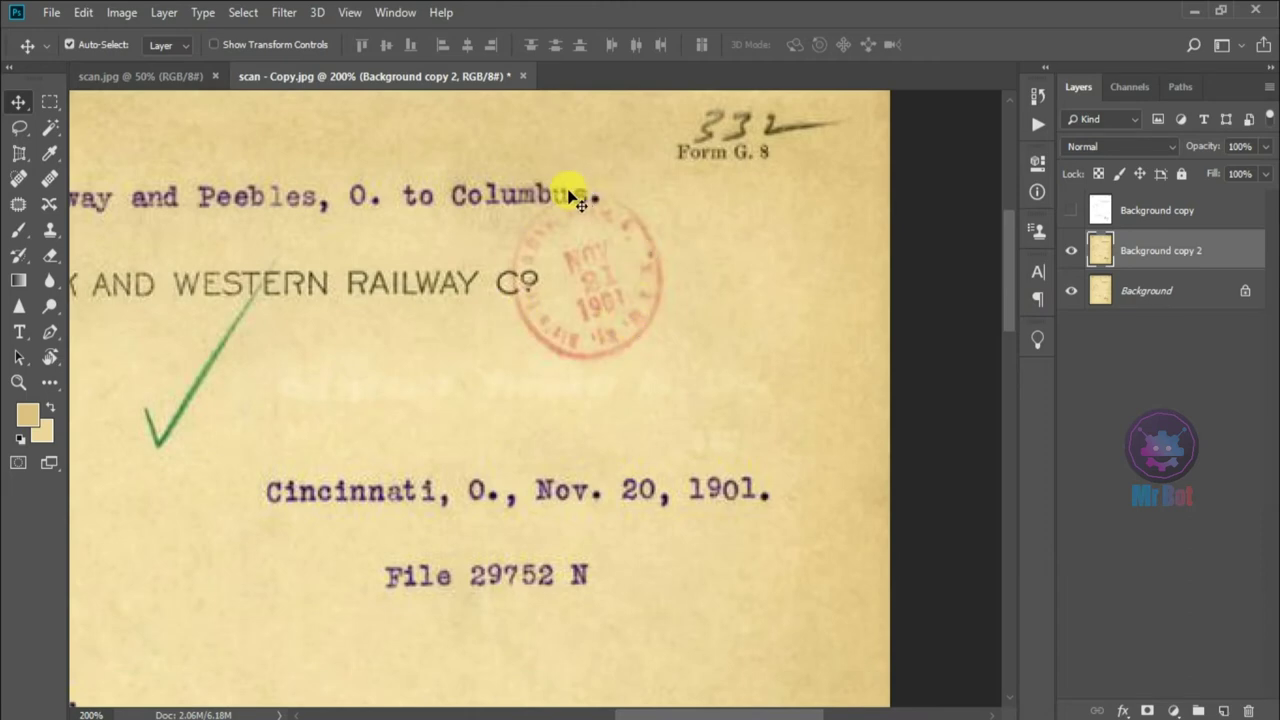
Marquee-select the red postmark and copy it onto a new Layer 1, then fit view.
click(50, 101)
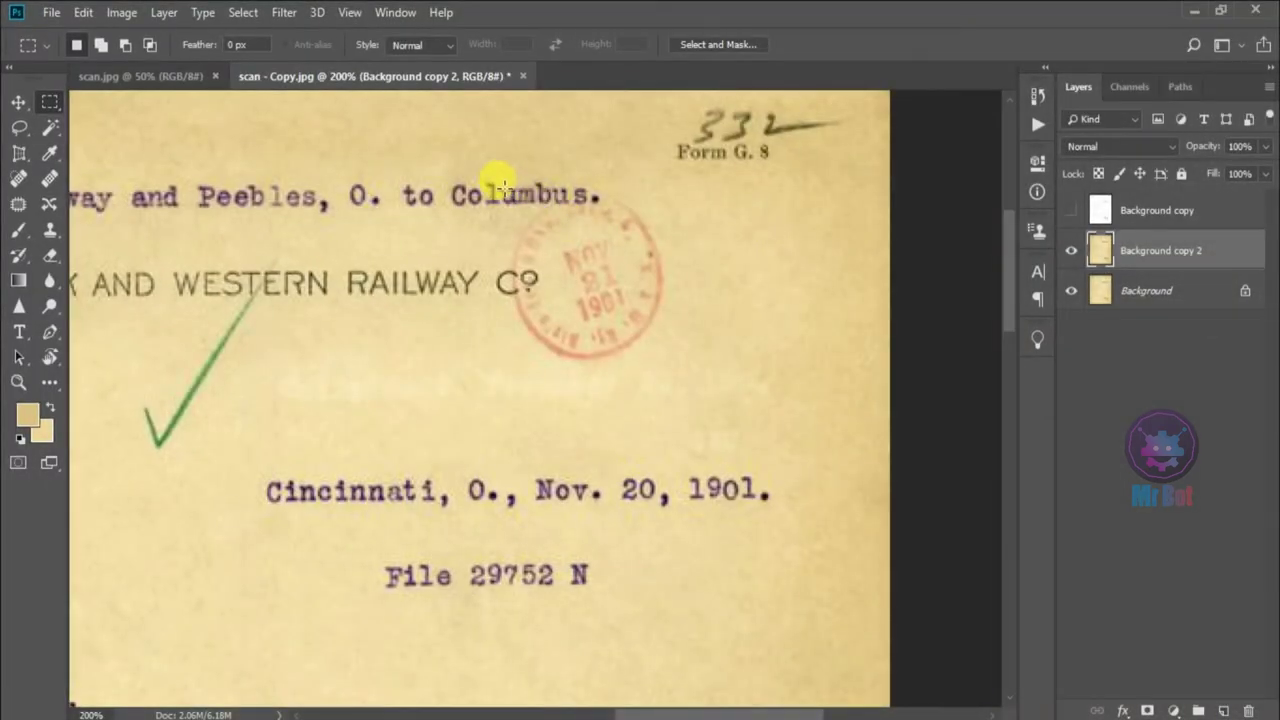
drag(507, 188, 672, 363)
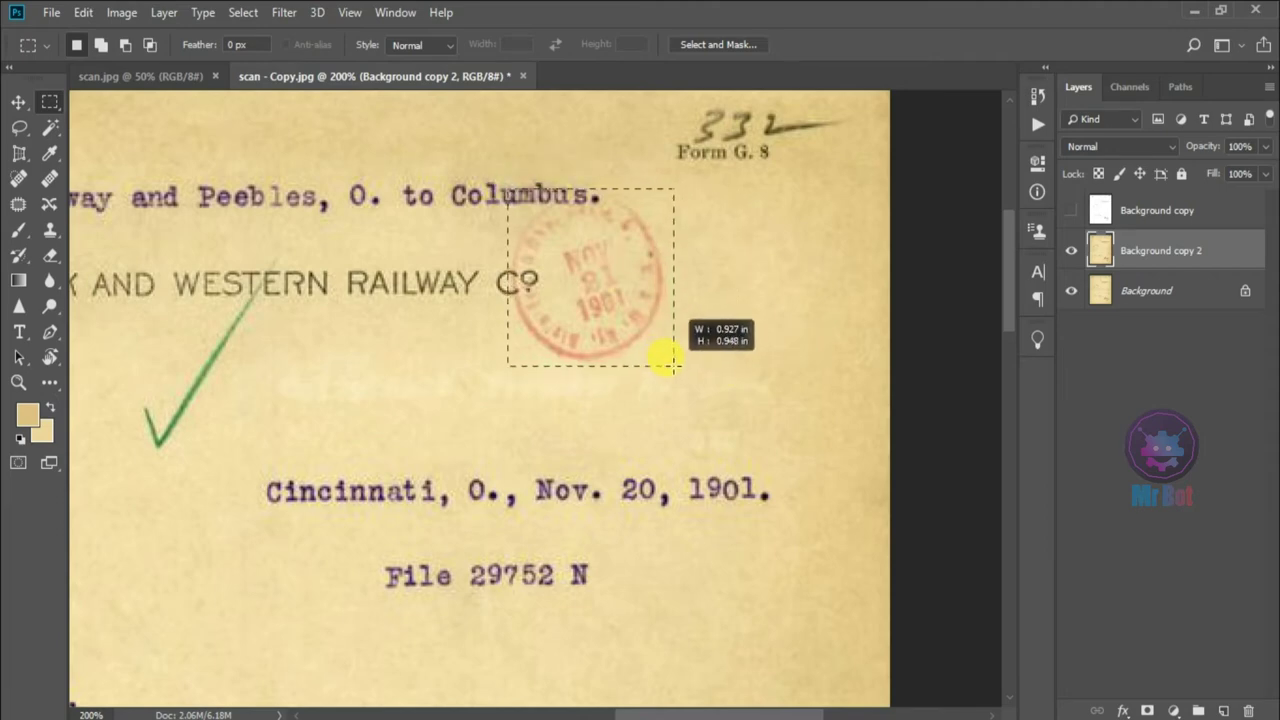
drag(673, 365, 676, 366)
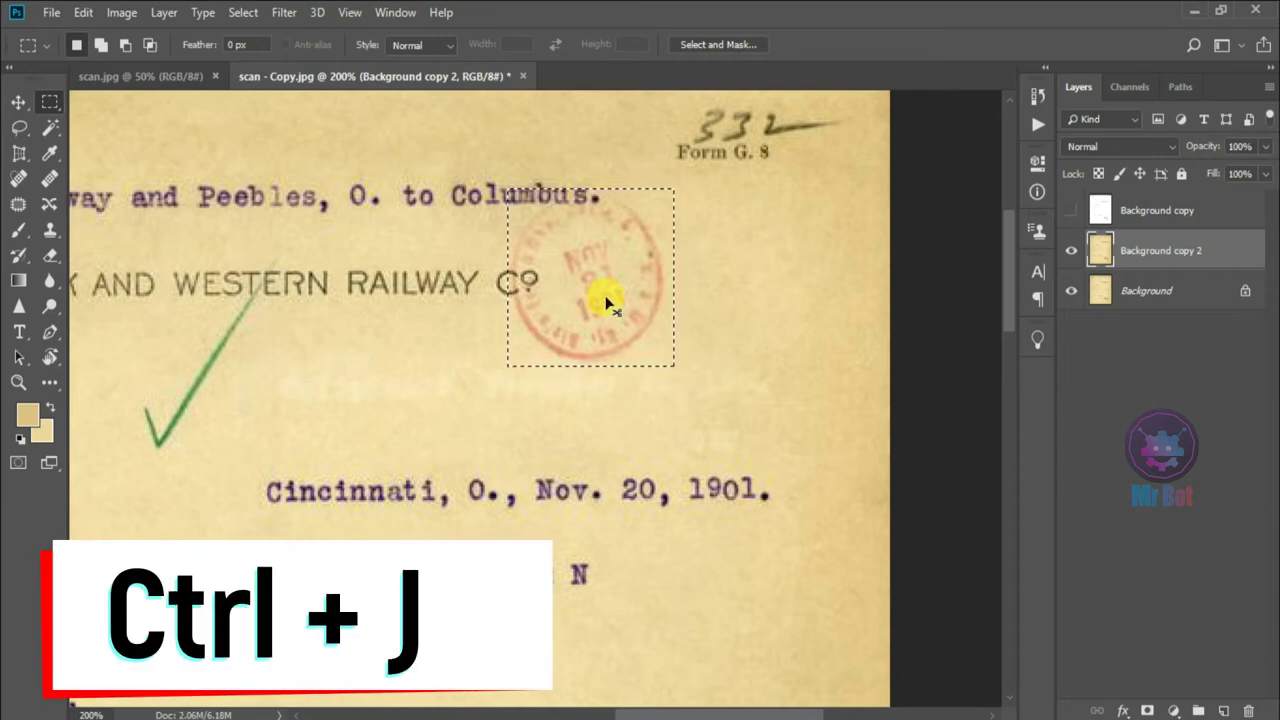
key(ctrl+j)
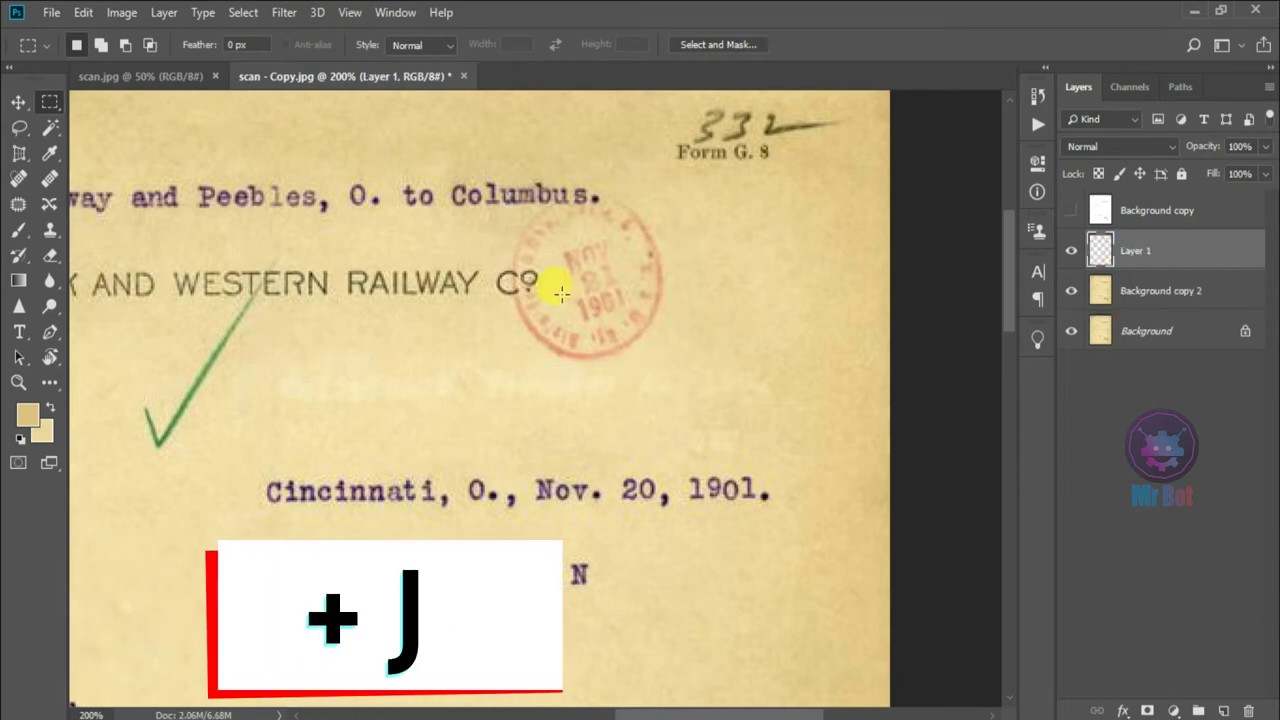
key(ctrl+0)
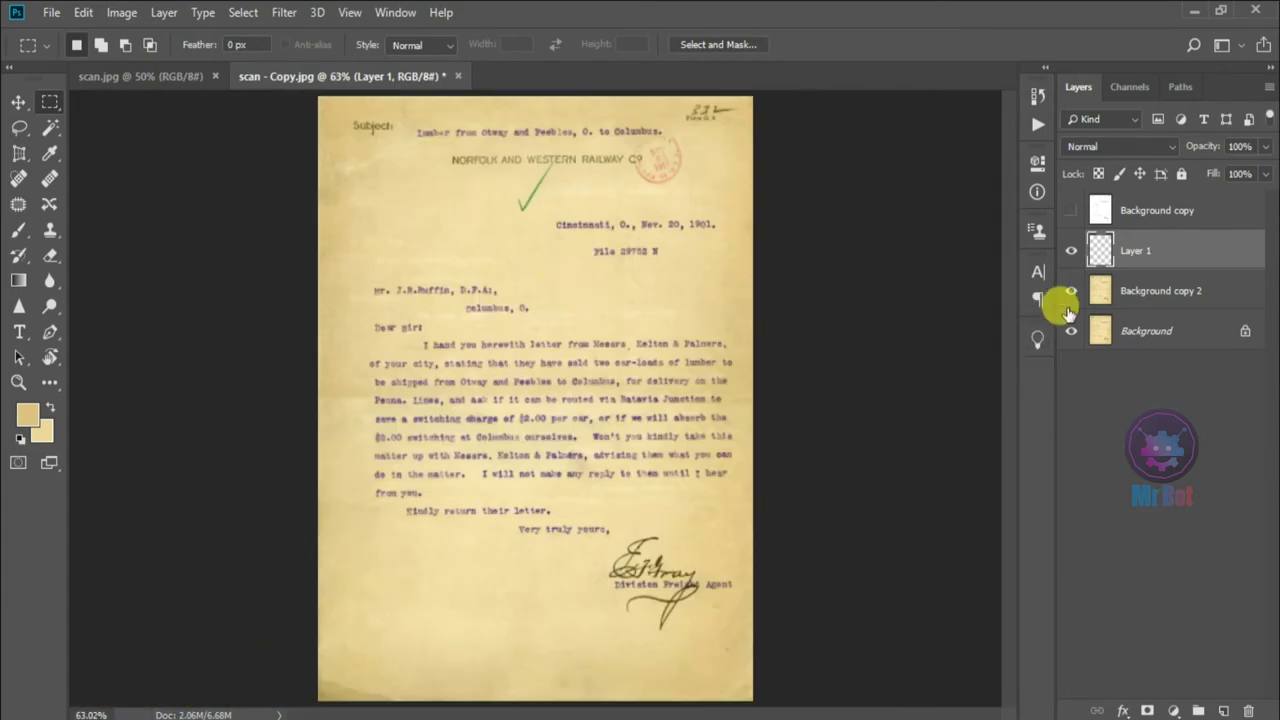
Adjust layer visibility and drag Layer 1 above the whitened Background copy.
click(1072, 291)
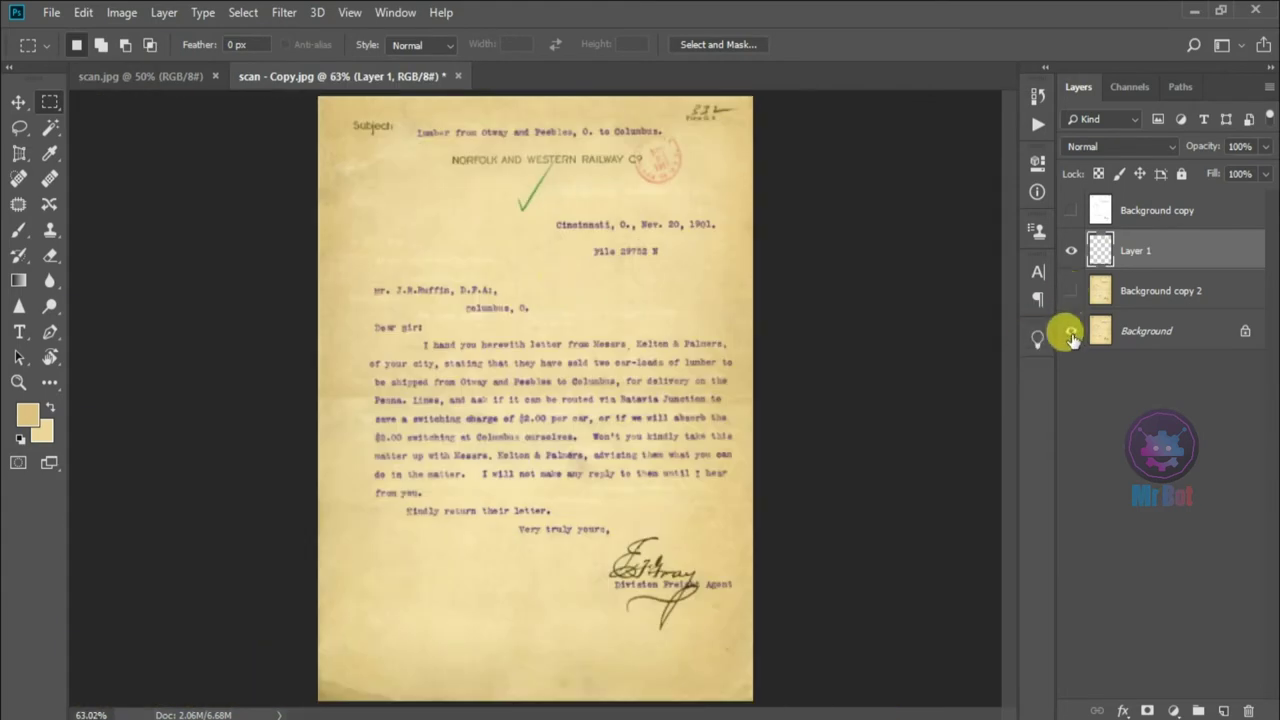
click(1071, 331)
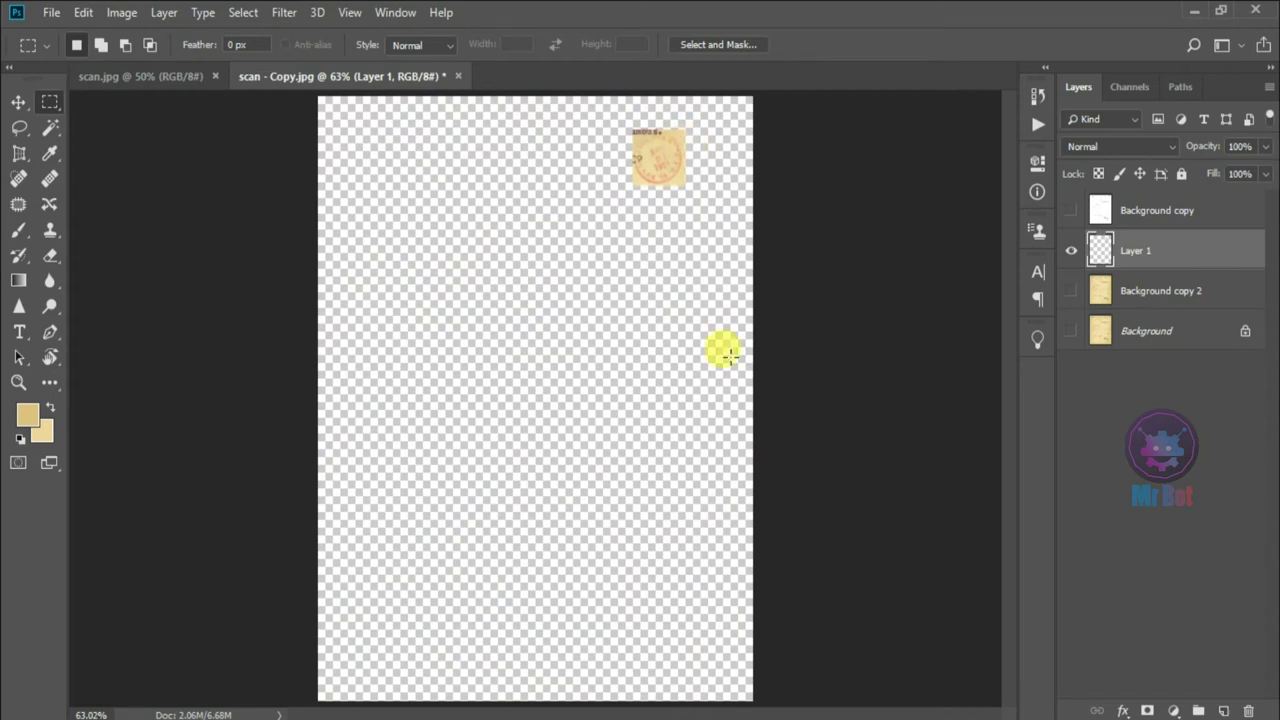
key(v)
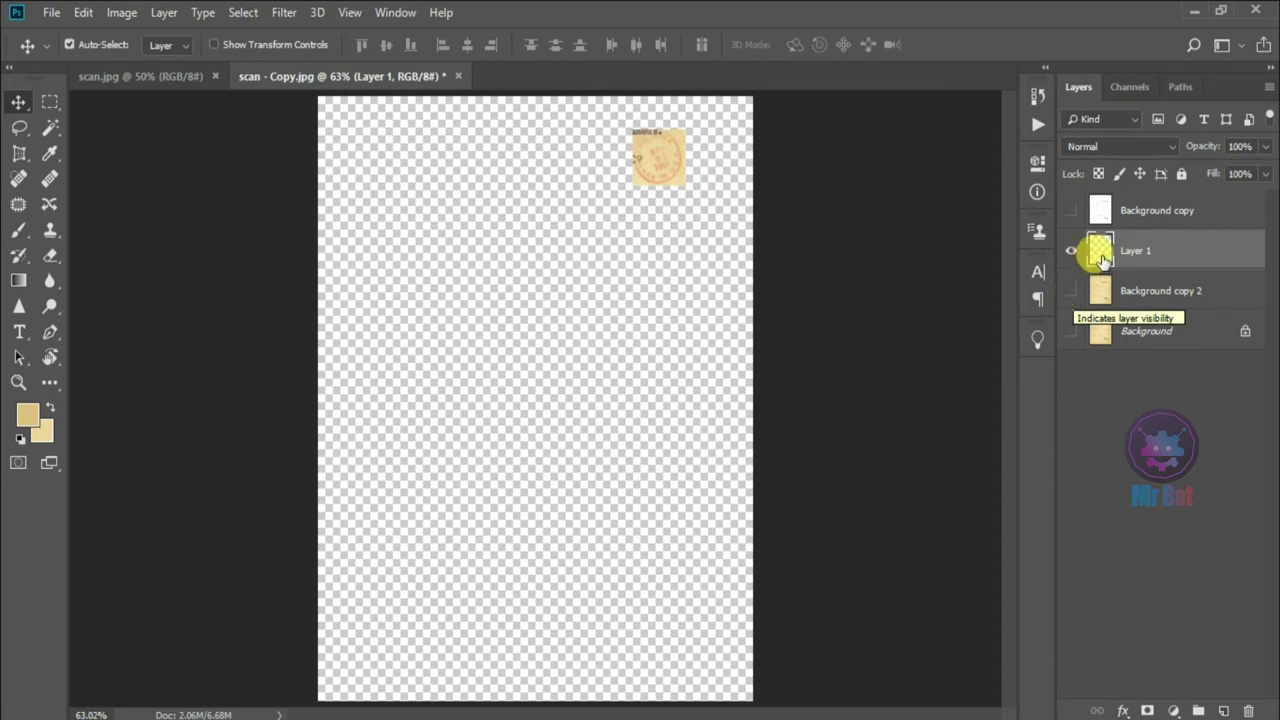
click(1071, 211)
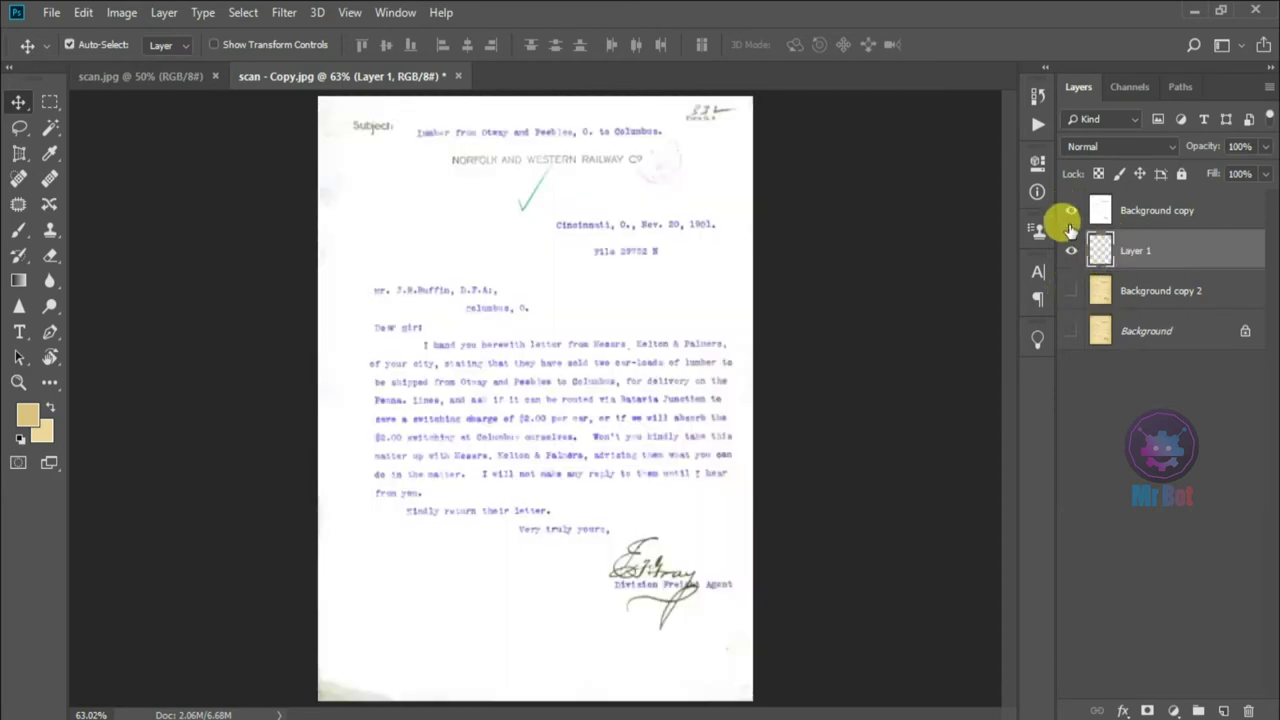
click(1071, 291)
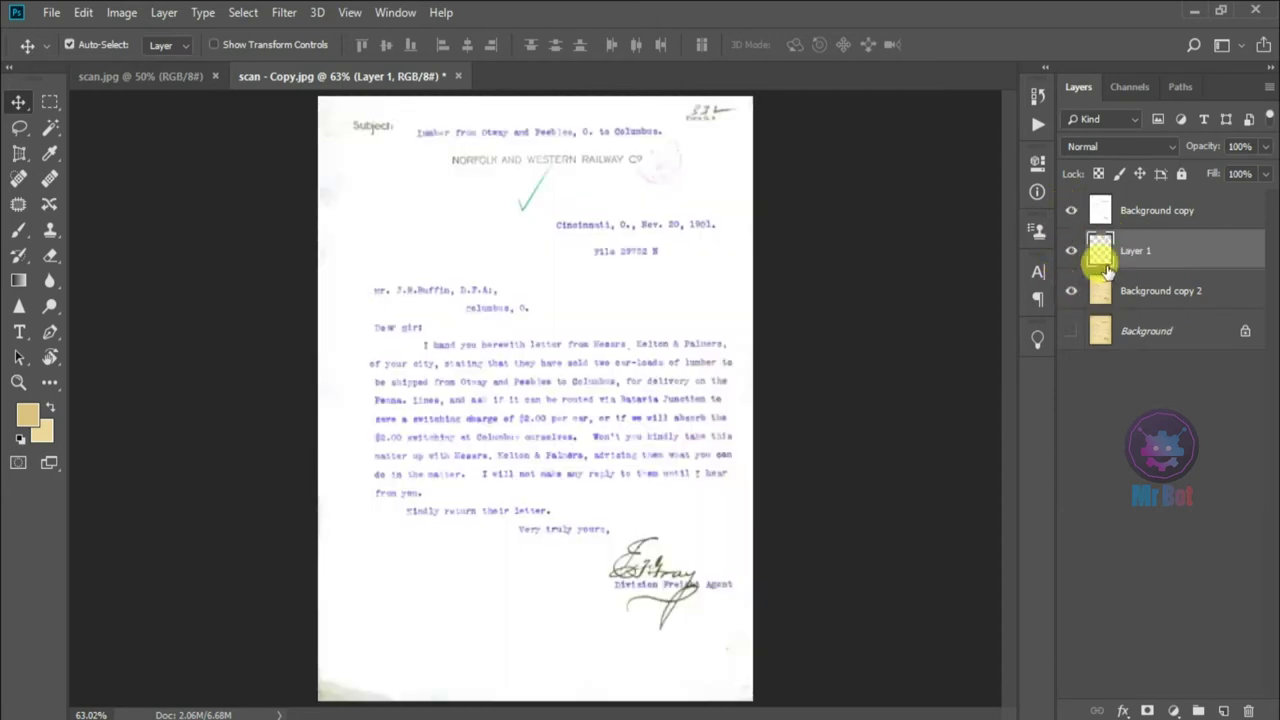
drag(1130, 250, 1150, 204)
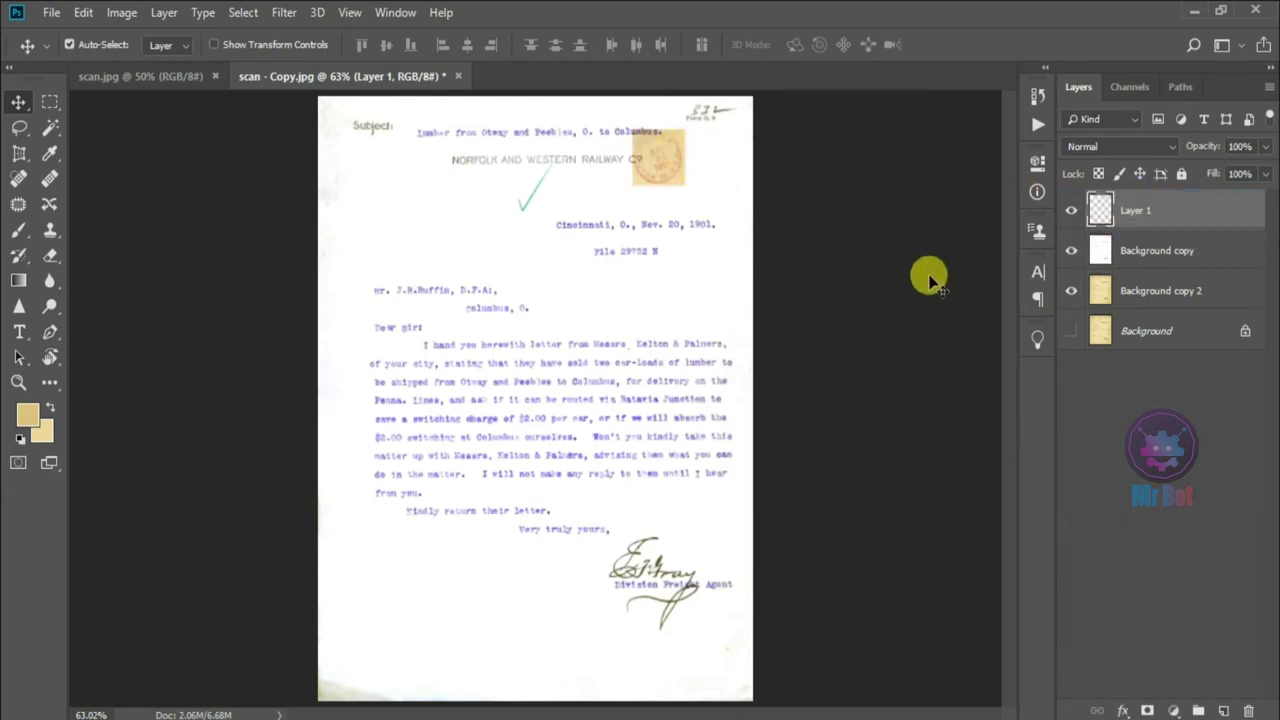
Zoom in to 200% and scroll to the letterhead and postmark stamp.
key(ctrl+plus)
key(ctrl+plus)
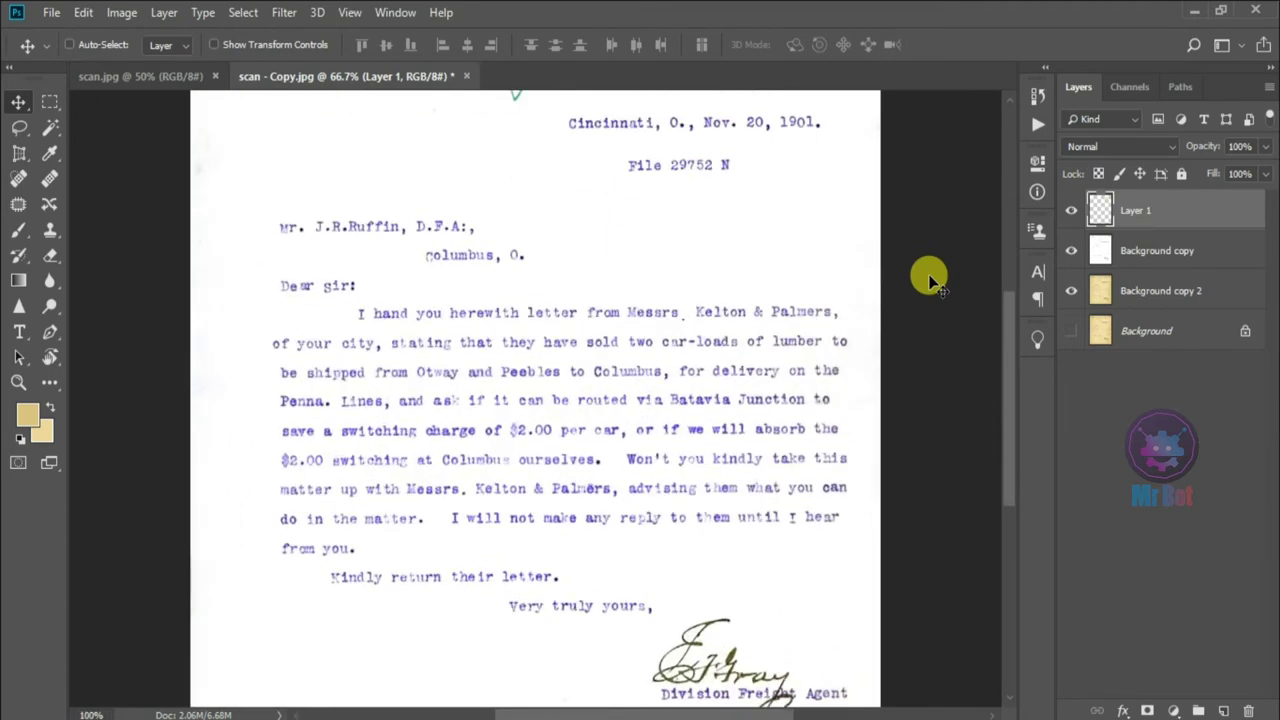
key(ctrl+plus)
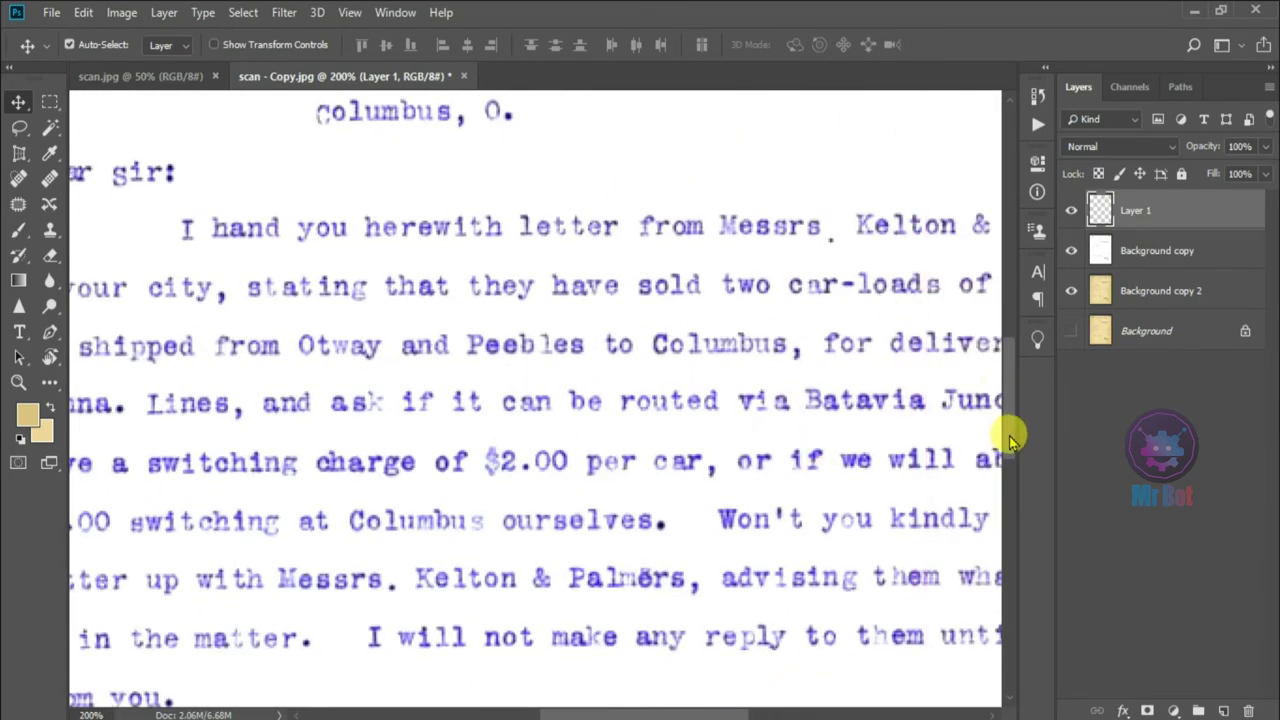
drag(1010, 440, 1011, 294)
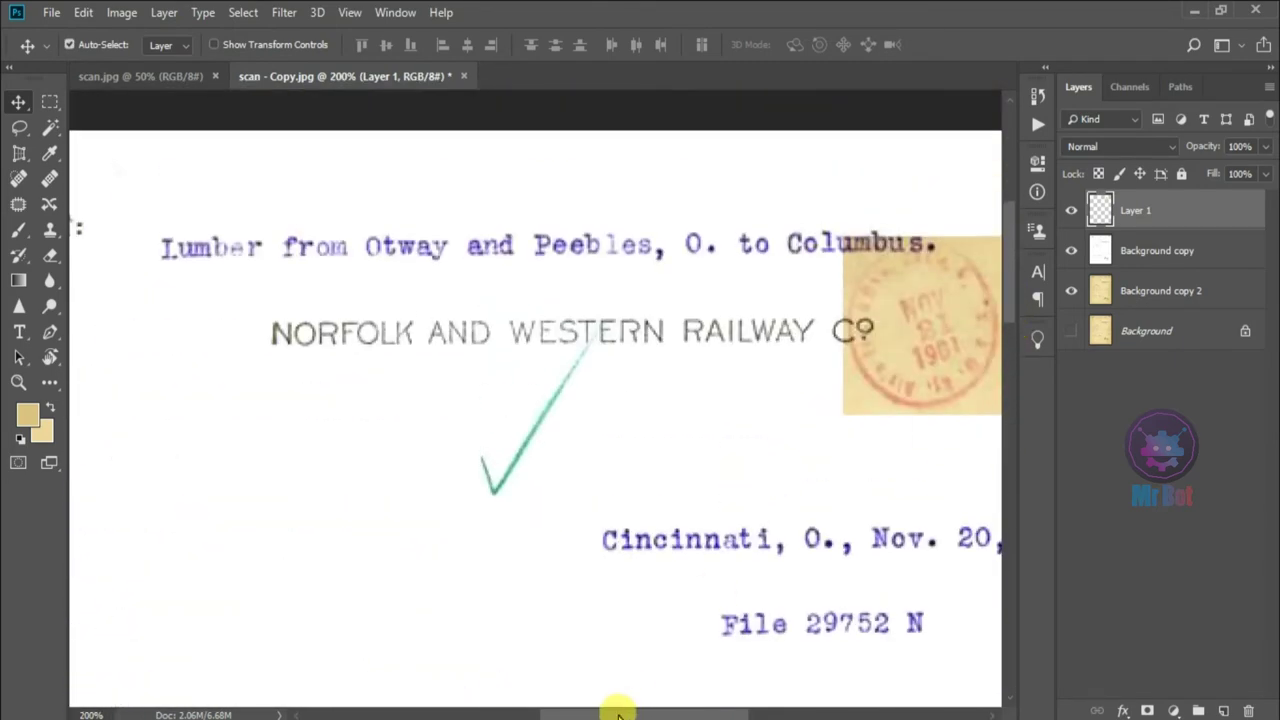
drag(615, 712, 702, 712)
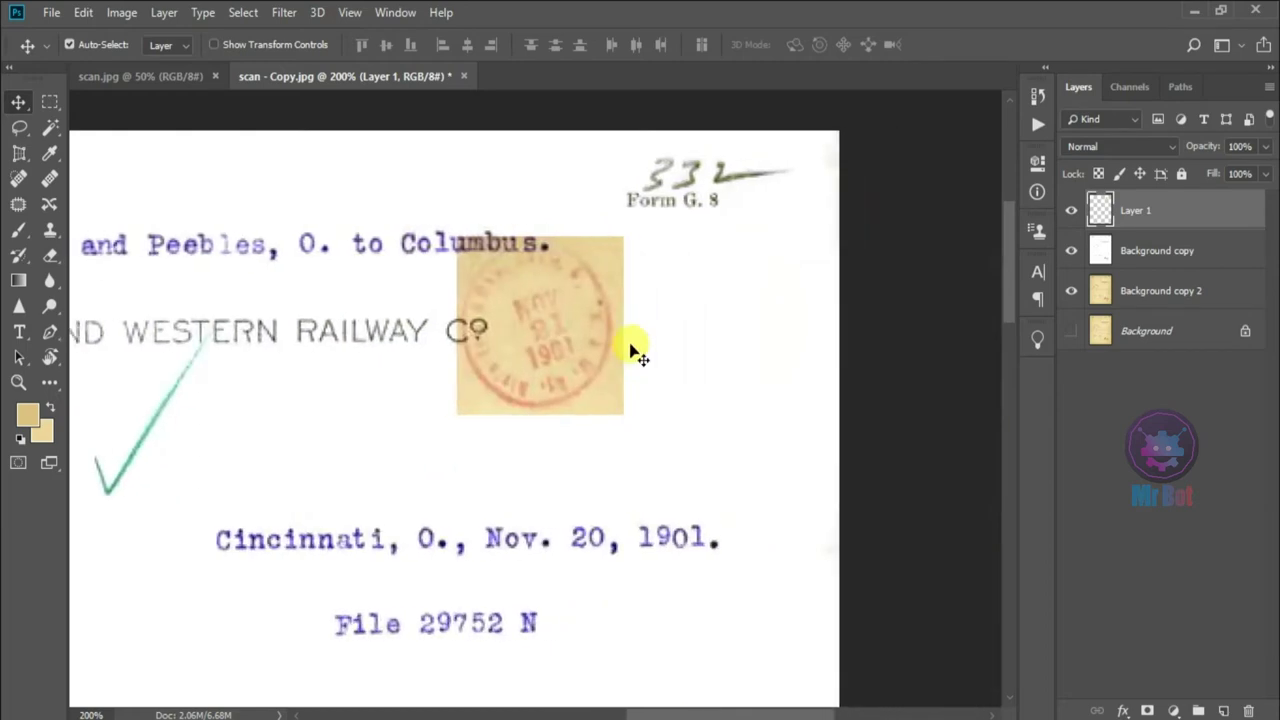
Boost the stamp's Reds in Hue/Saturation to Saturation +29 and Lightness -13.
click(120, 14)
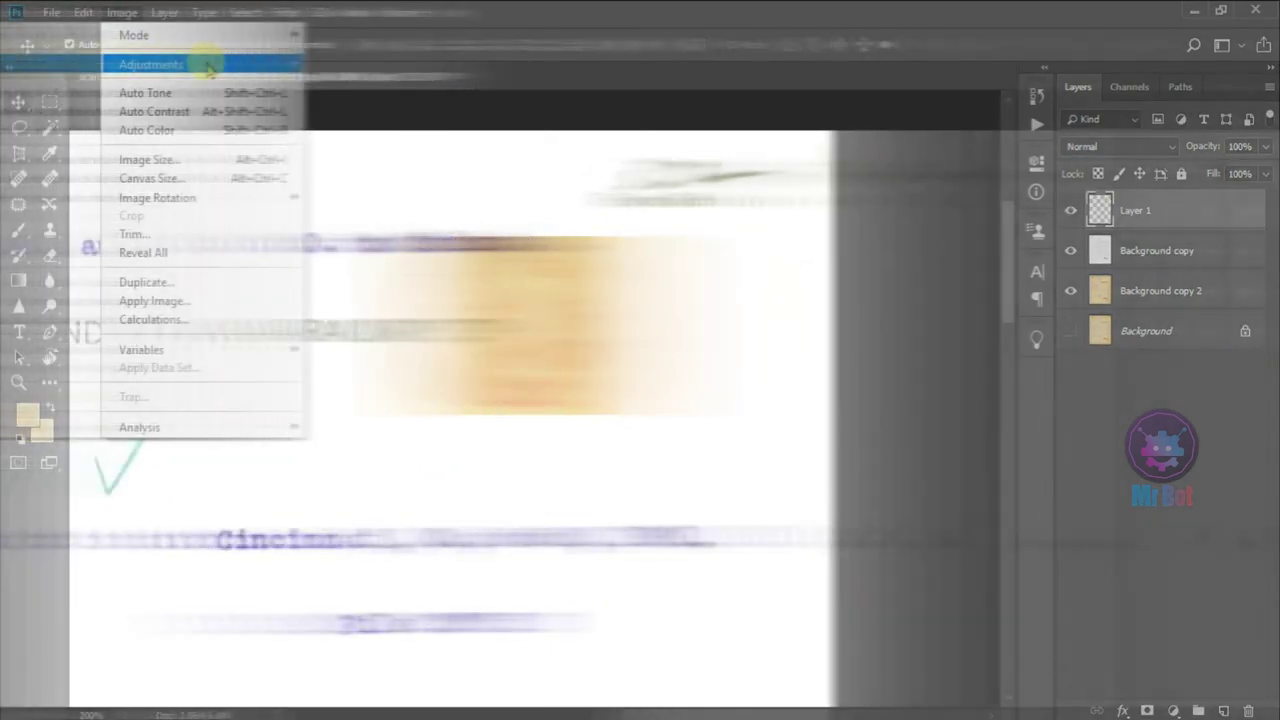
mouse_move(150, 64)
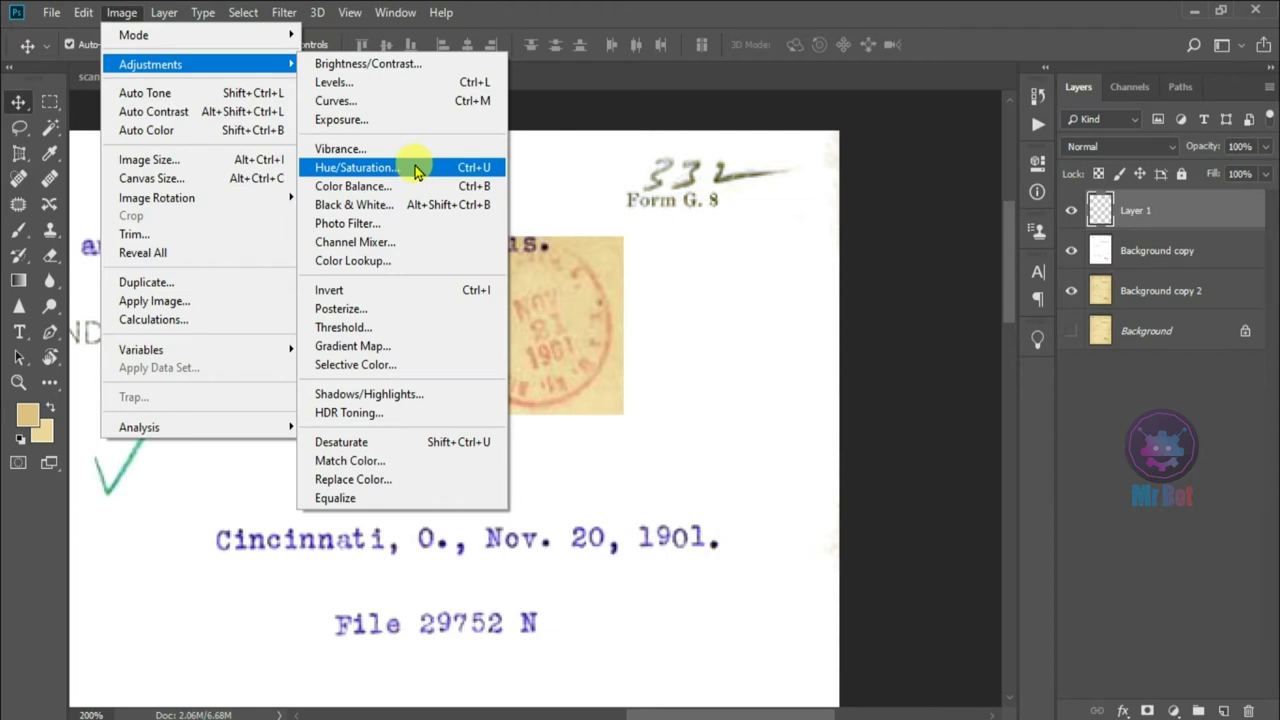
click(416, 172)
drag(838, 33, 806, 117)
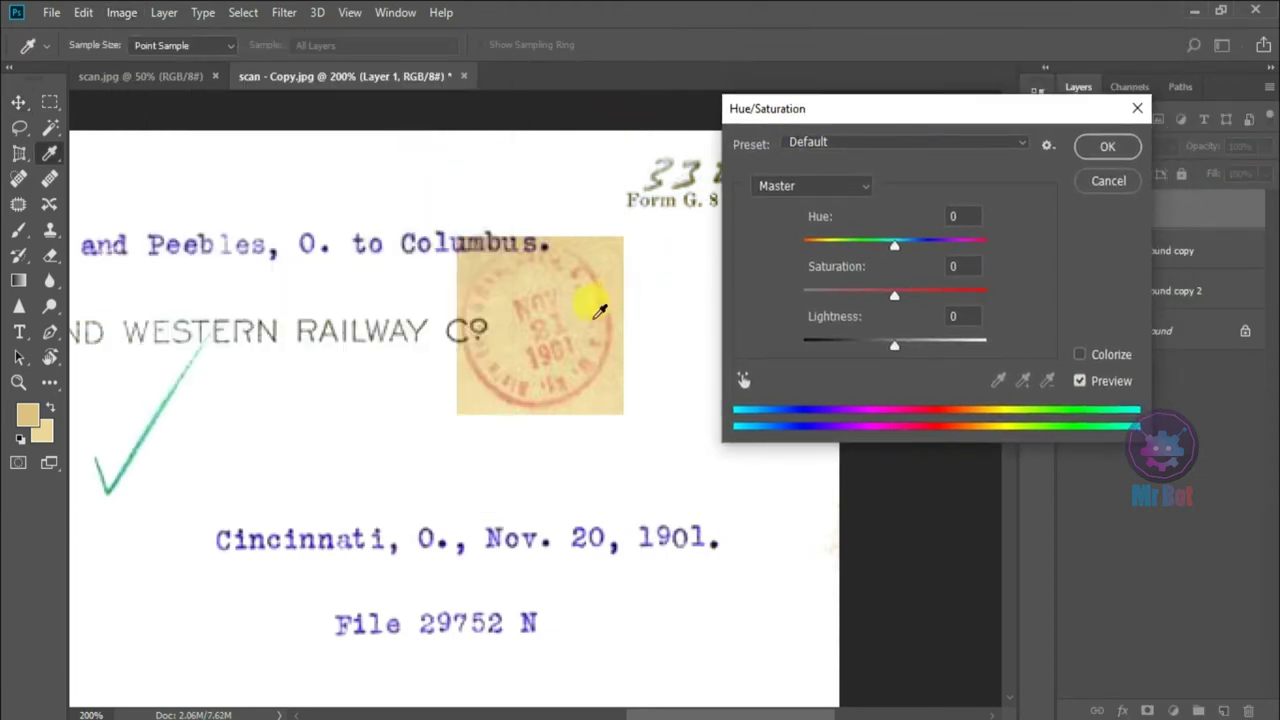
click(790, 187)
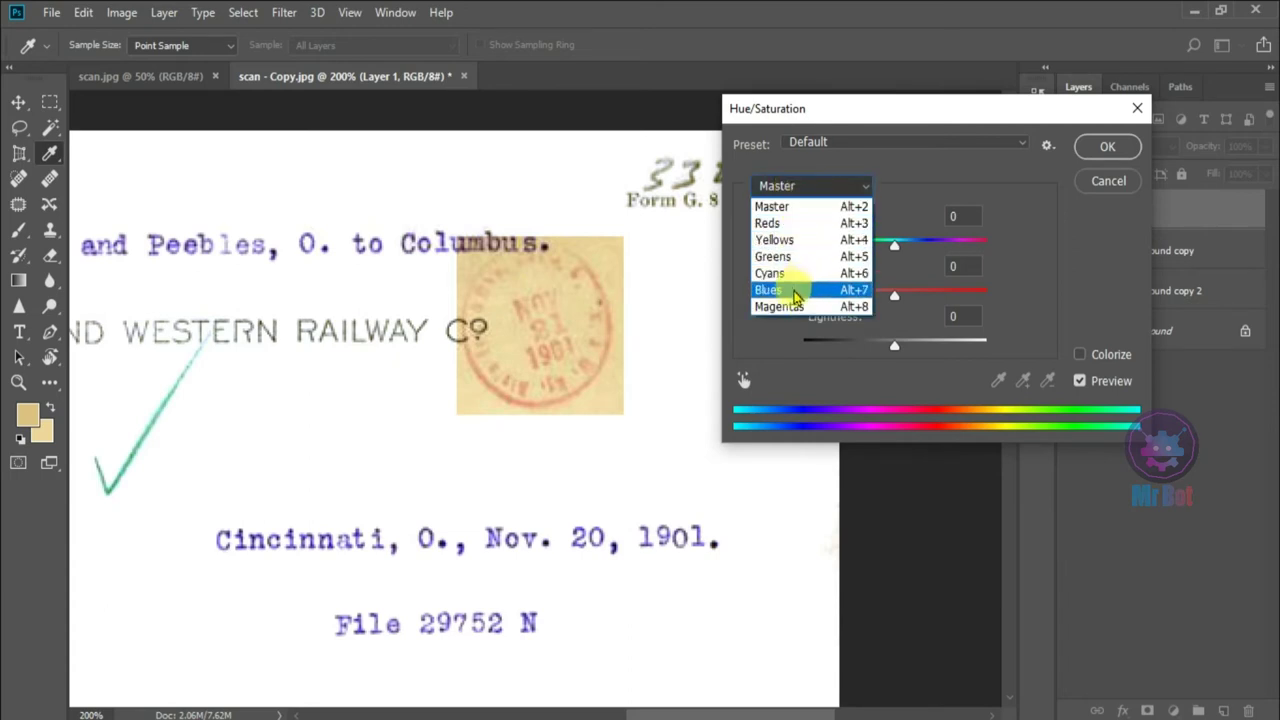
click(910, 168)
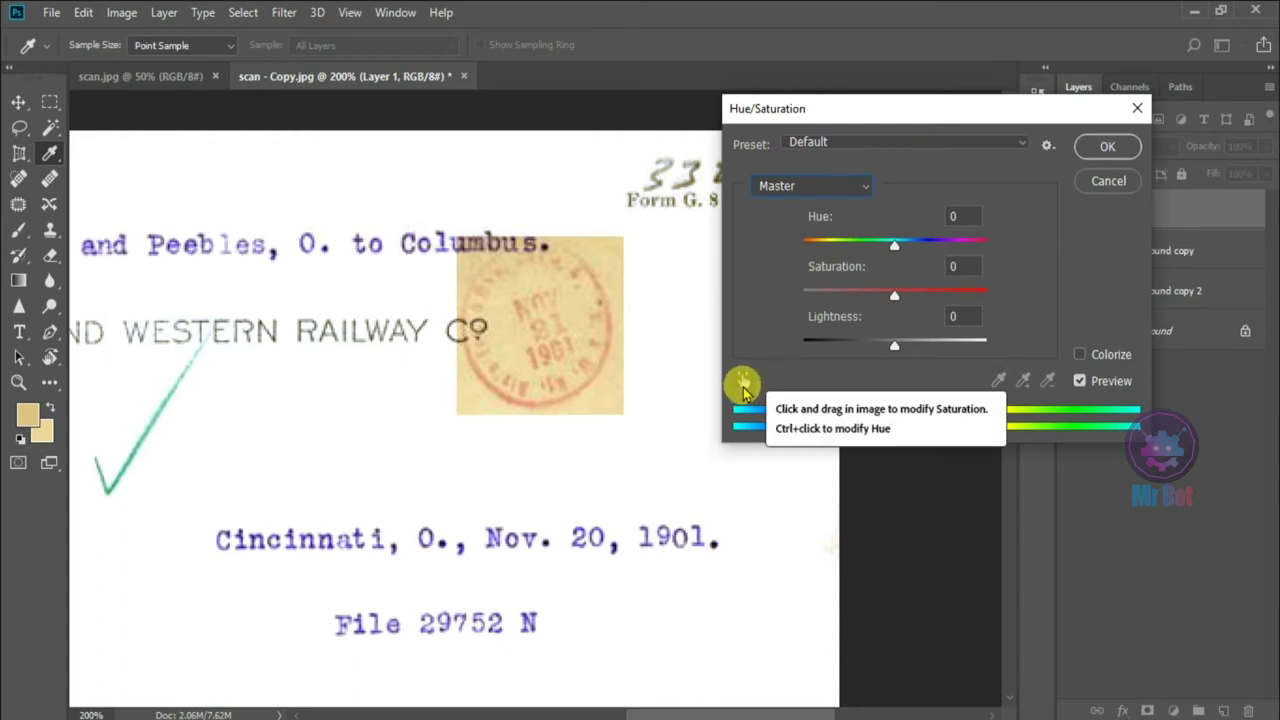
click(743, 383)
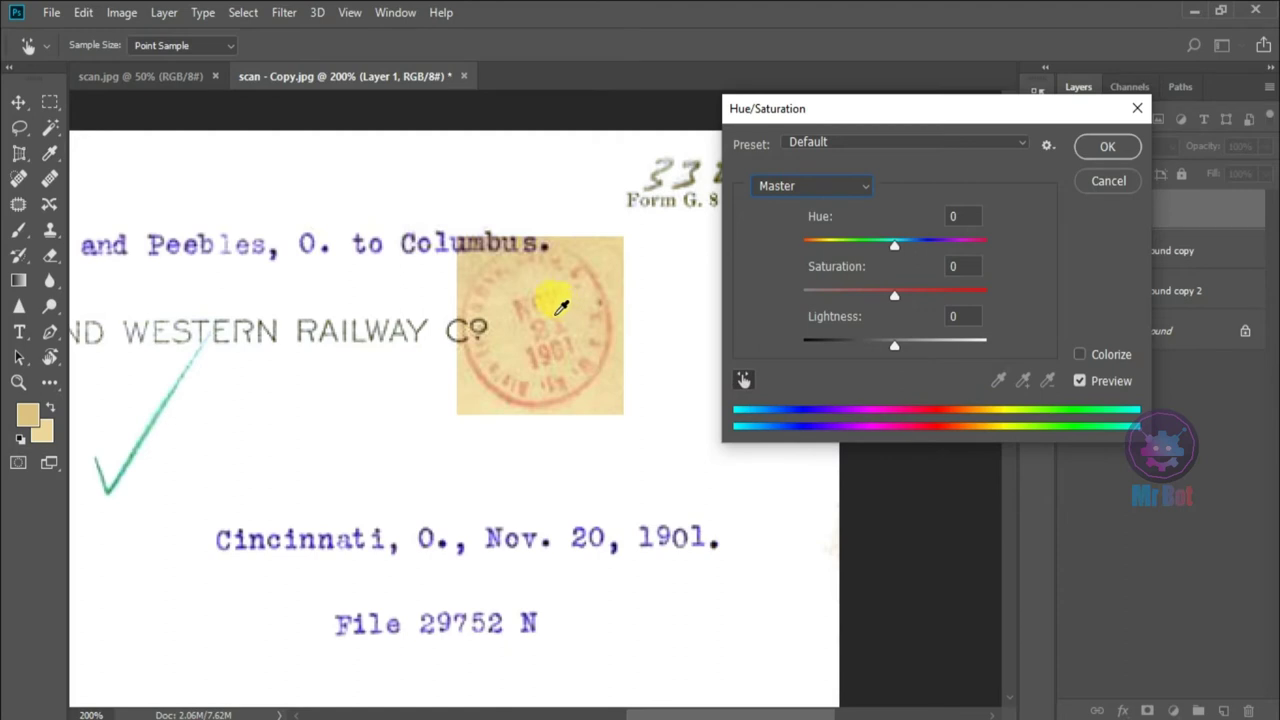
mouse_move(521, 300)
mouse_down()
mouse_move(518, 290)
mouse_move(524, 311)
mouse_up()
text(-13)
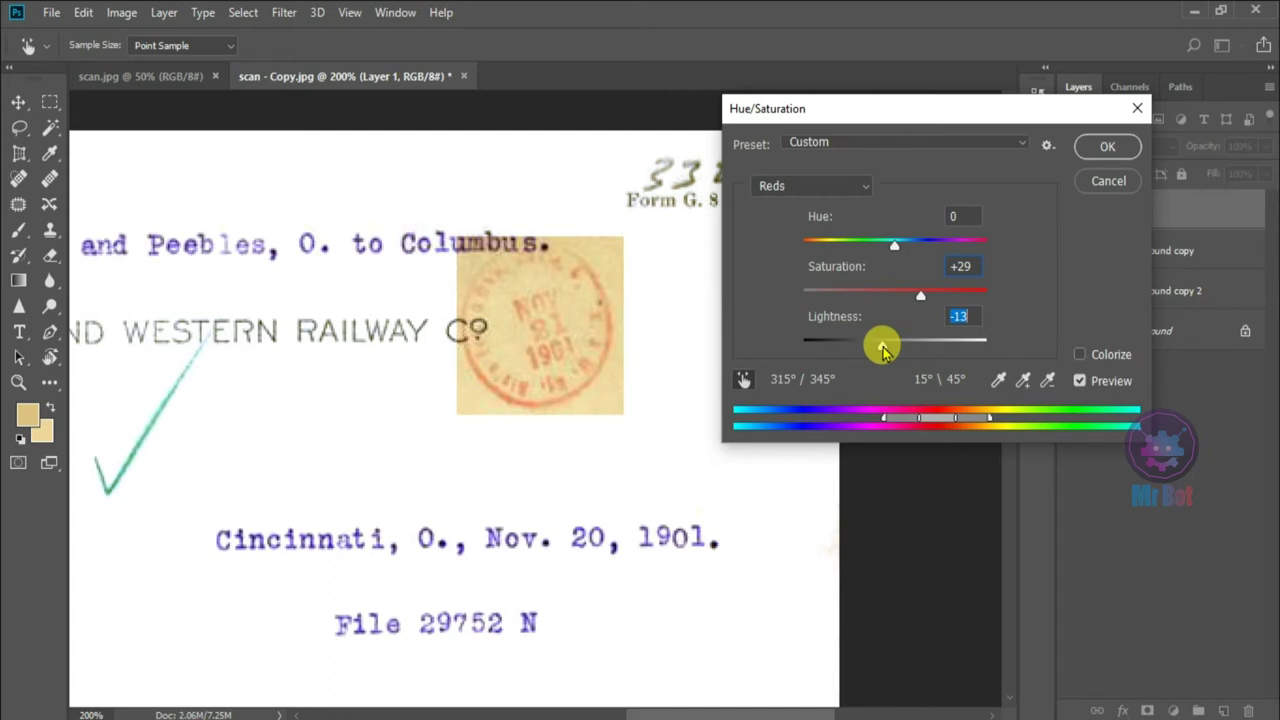
click(1097, 148)
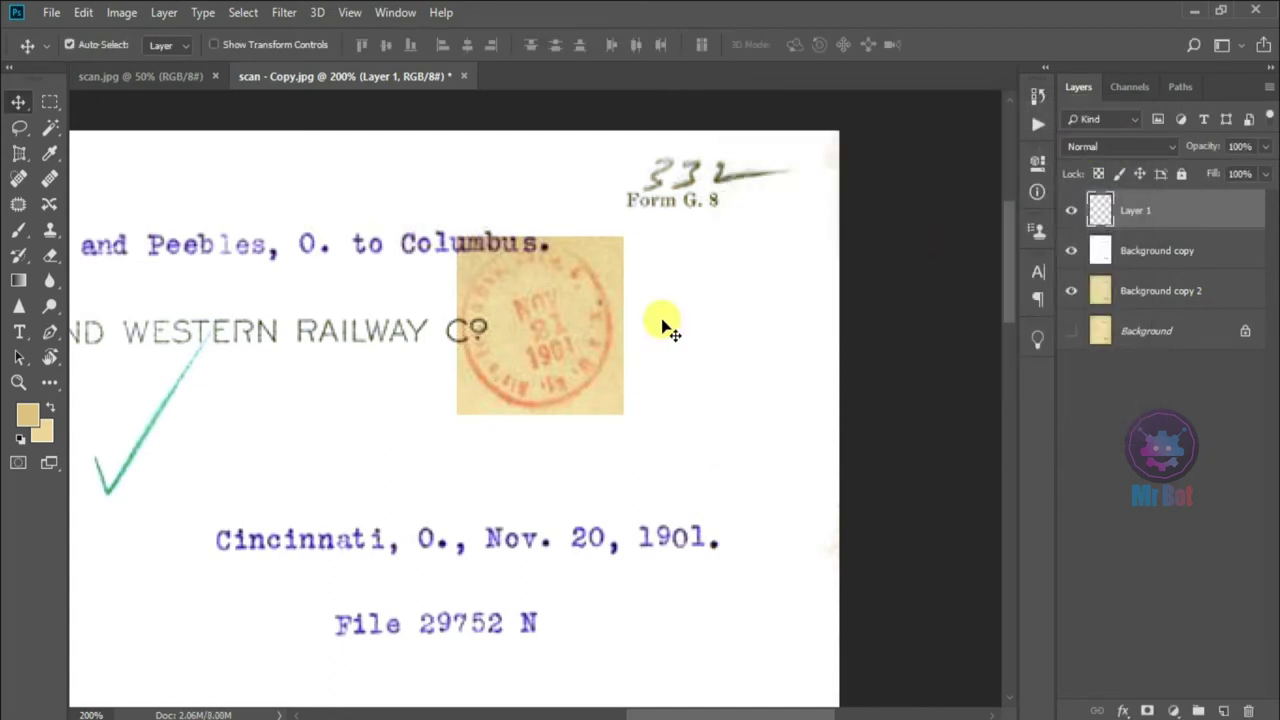
Use Levels to whiten the stamp layer's yellow backing and set midtones to 0.78.
click(120, 15)
mouse_move(150, 64)
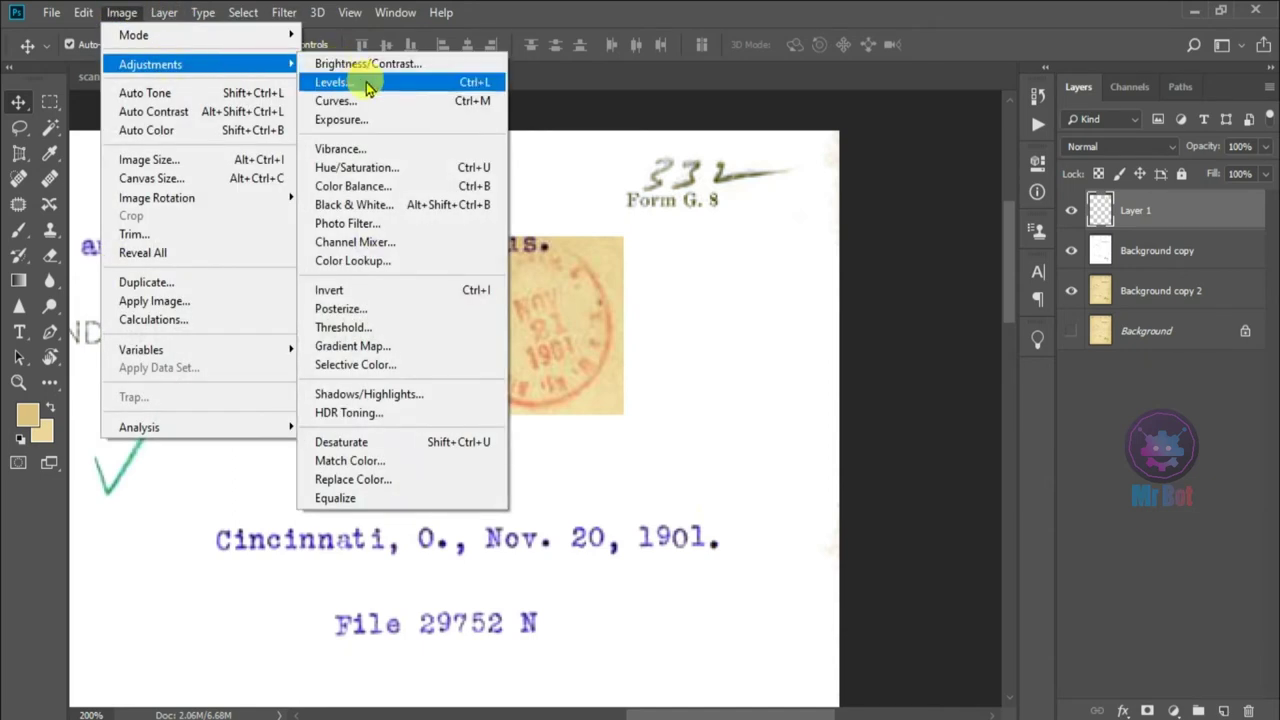
click(367, 88)
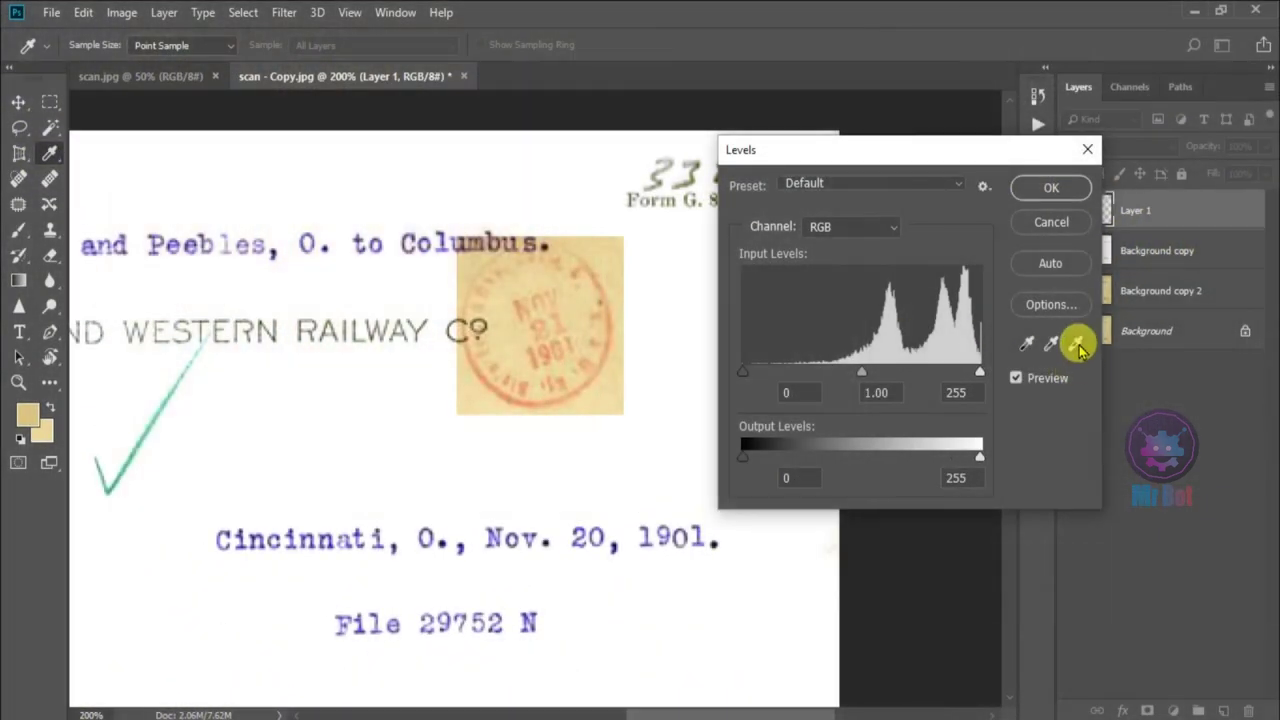
click(1077, 345)
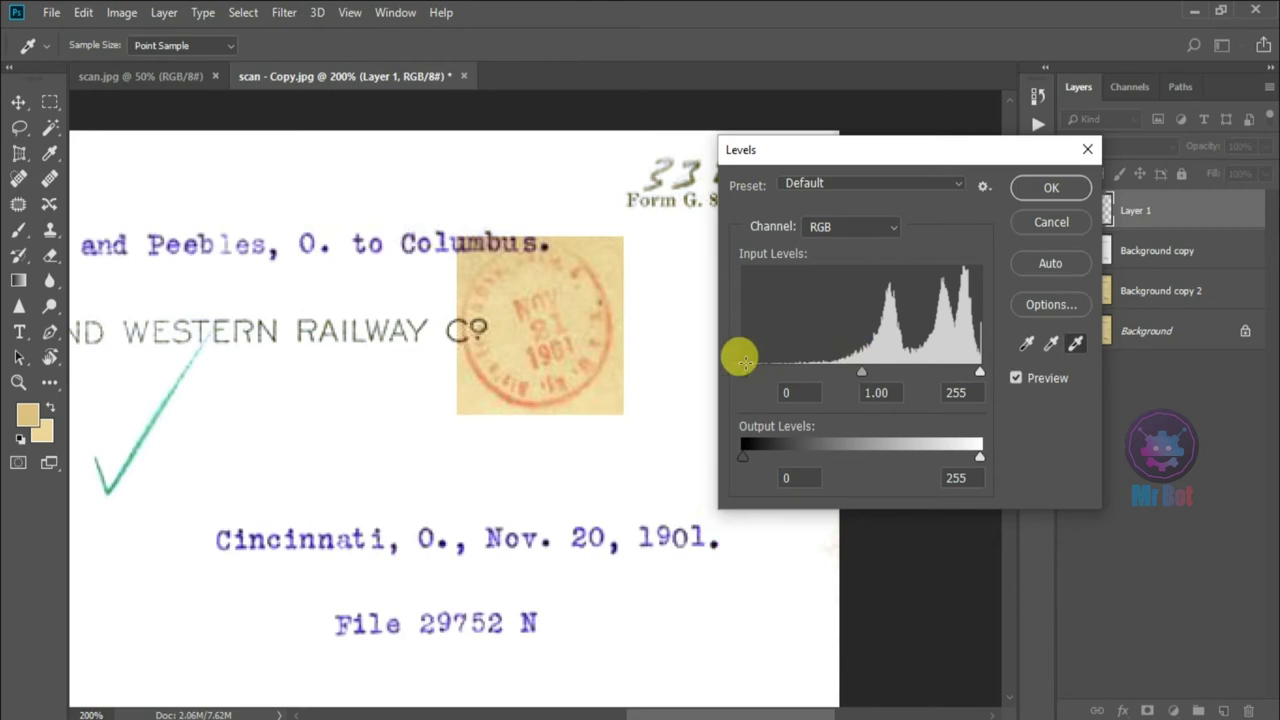
click(576, 298)
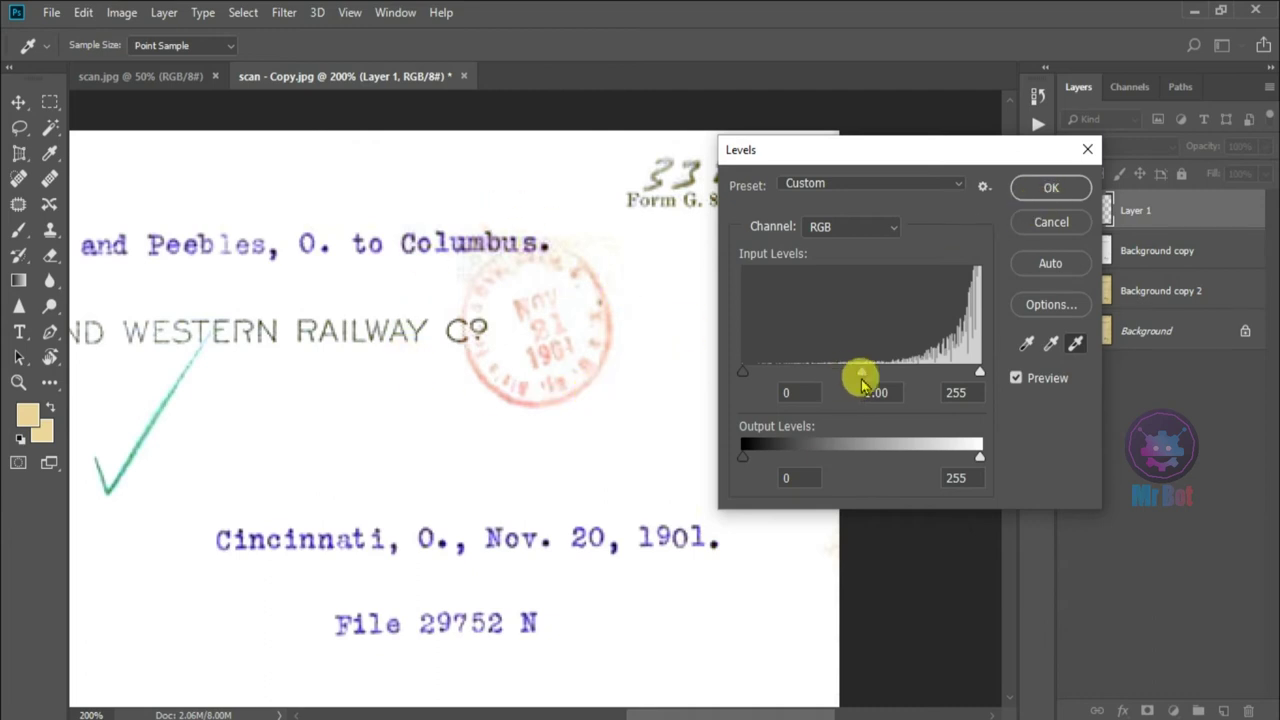
drag(865, 374, 877, 373)
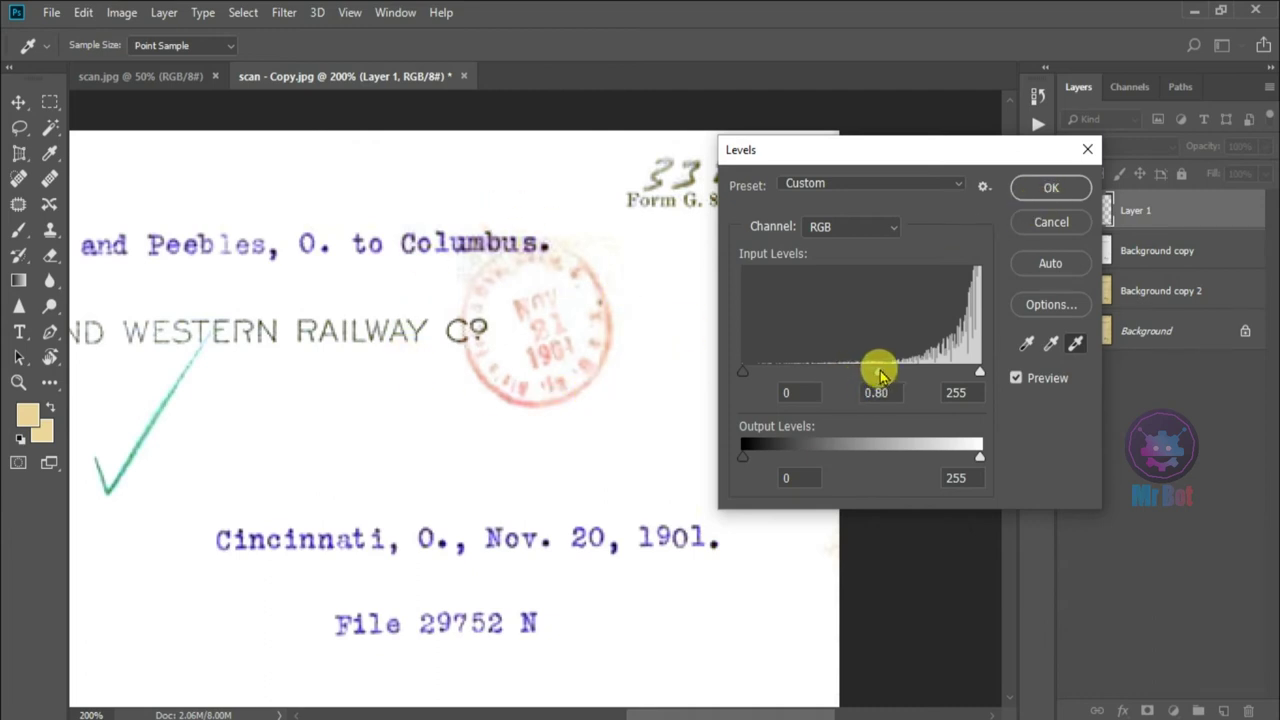
drag(881, 374, 880, 373)
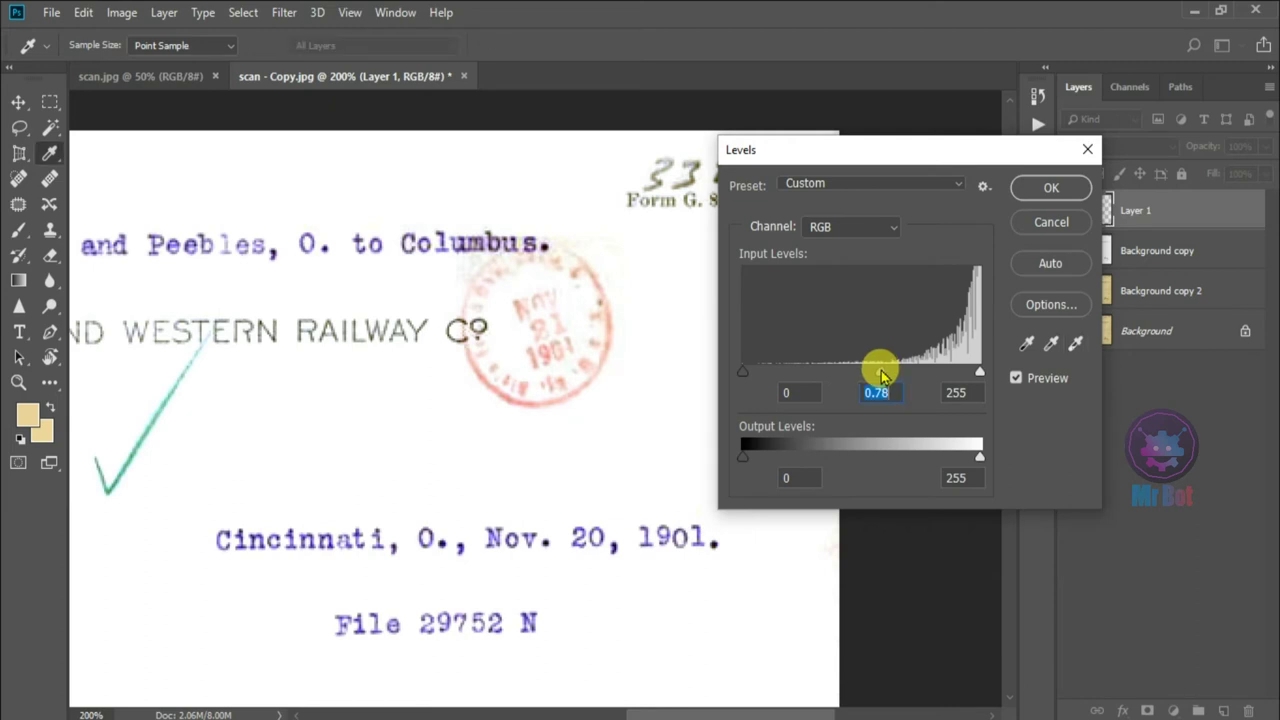
key(v)
click(1042, 190)
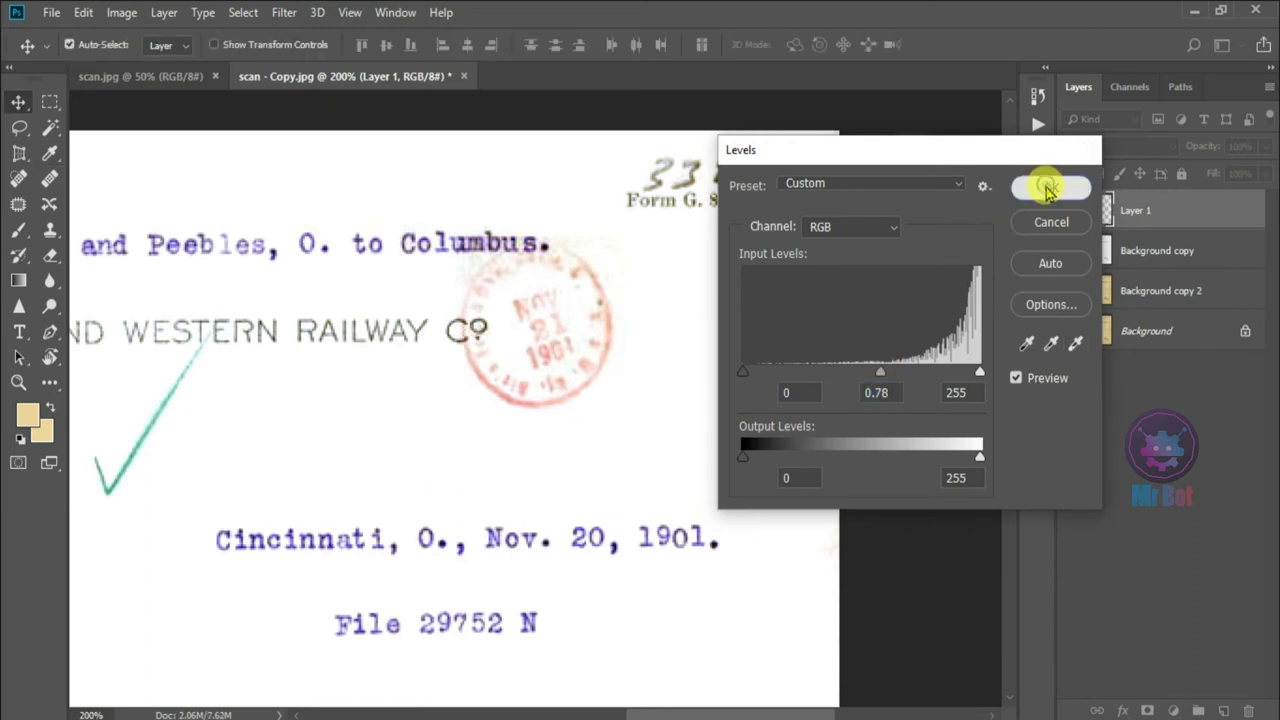
key(ctrl+0)
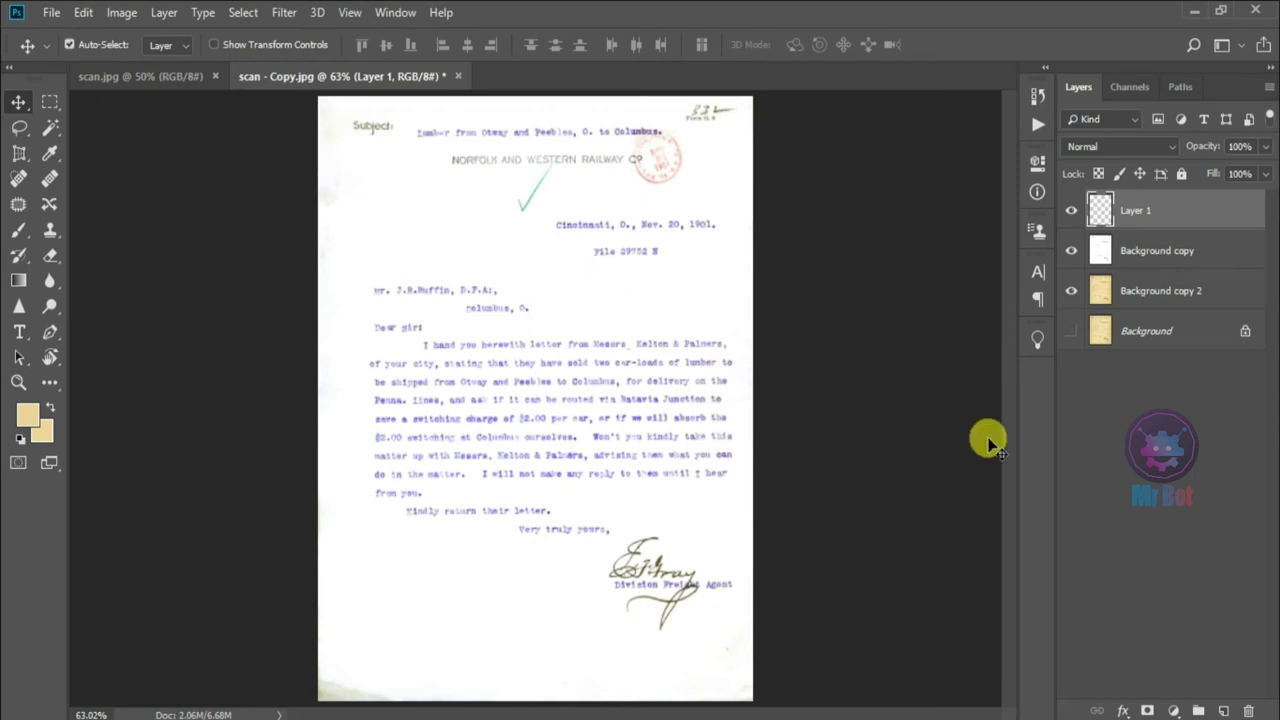
Add a new Layer 2 above Background copy 2 and set the foreground colour to white #ffffff.
click(1185, 292)
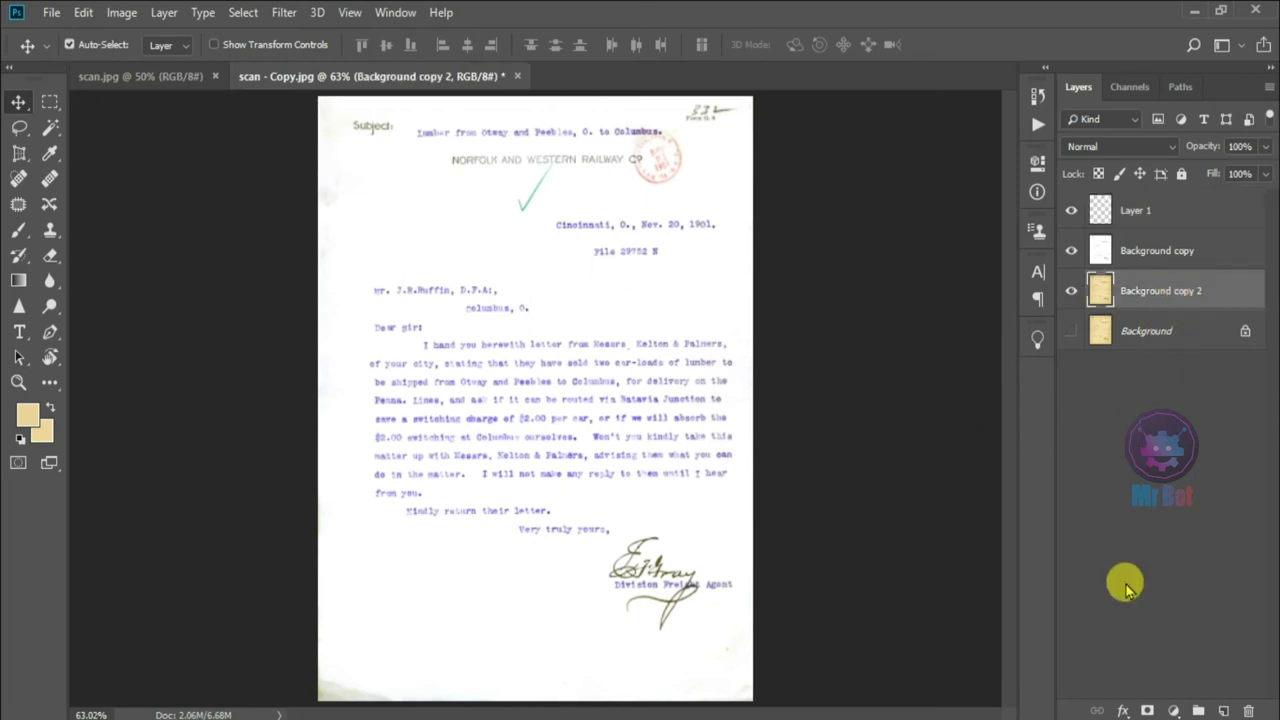
click(1222, 710)
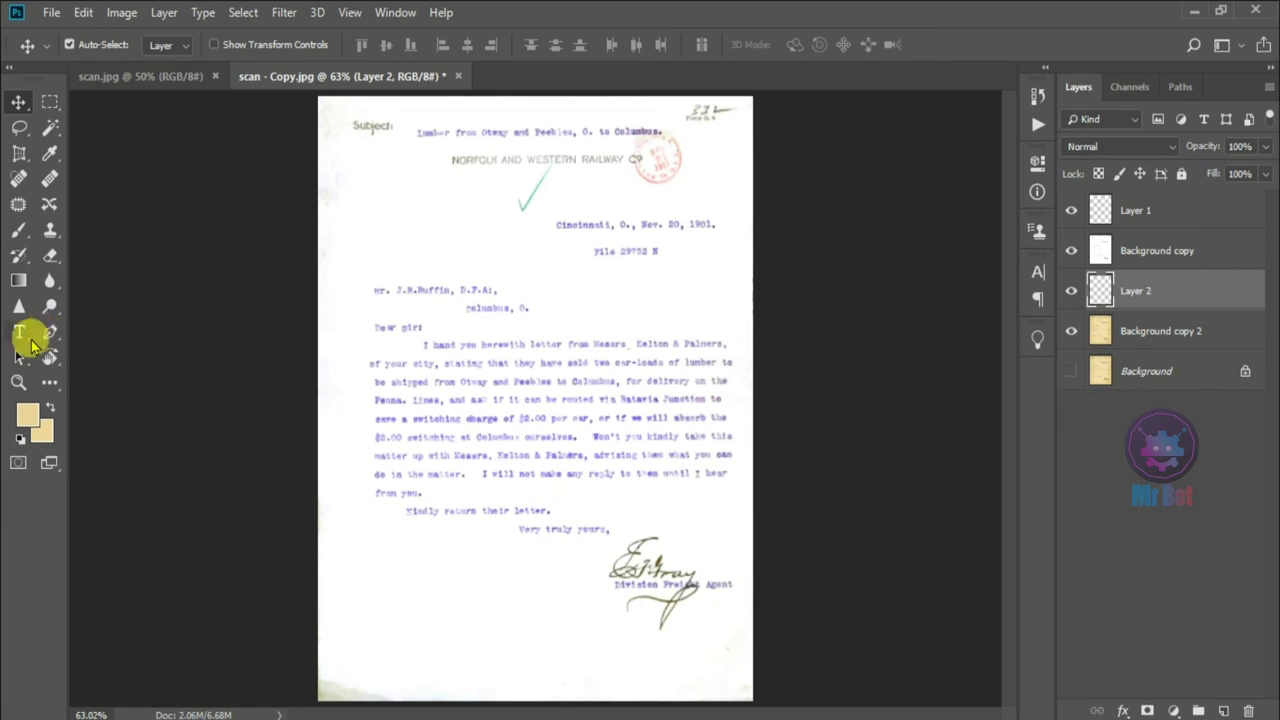
click(30, 415)
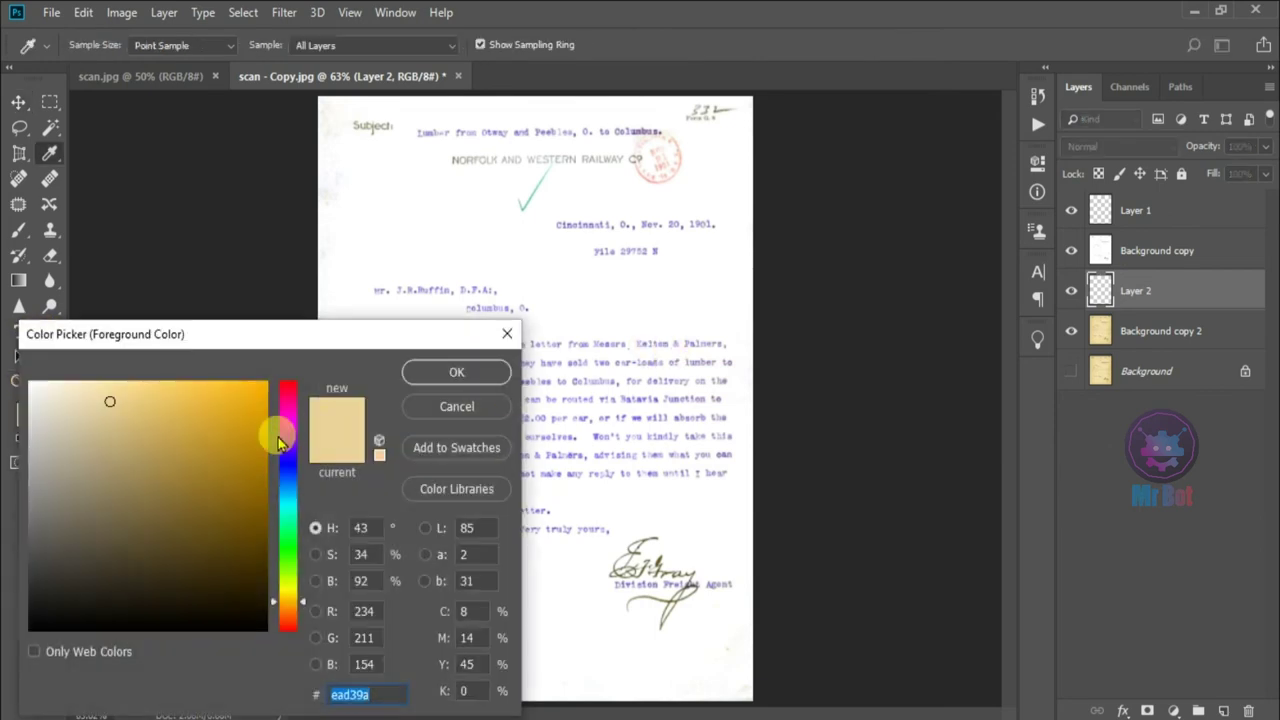
drag(128, 410, 30, 382)
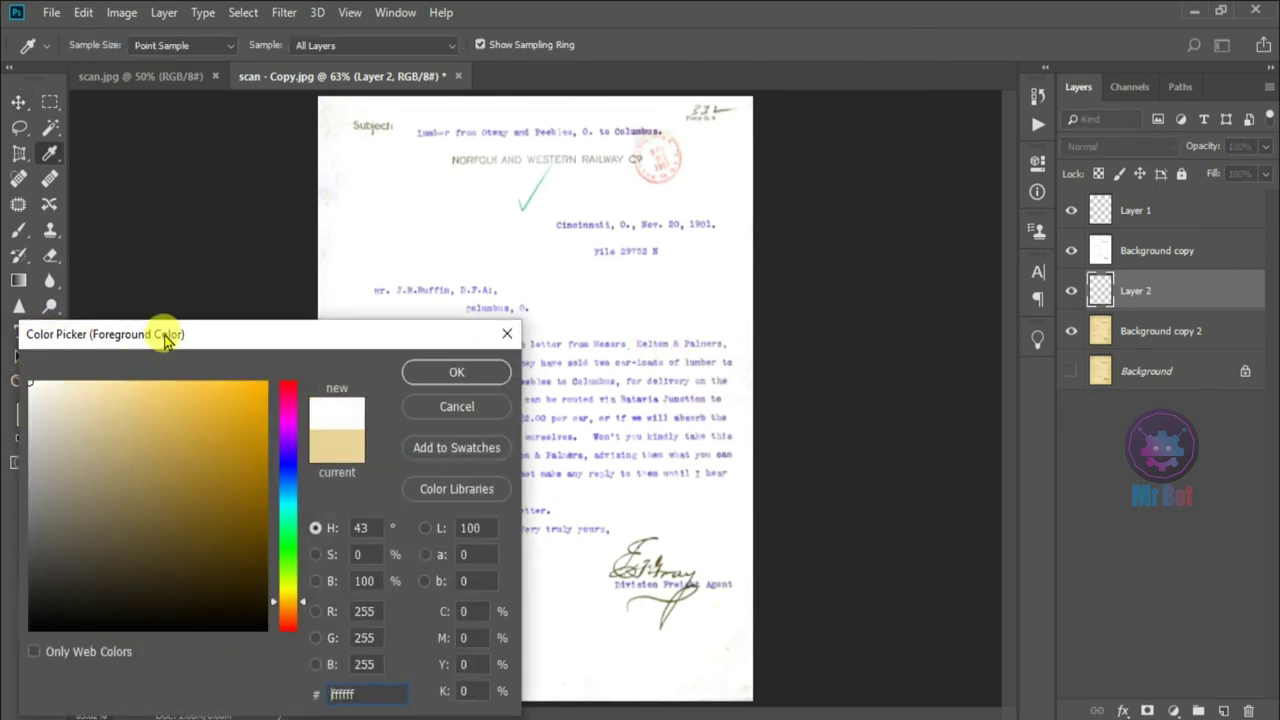
drag(166, 334, 554, 184)
click(832, 222)
key(v)
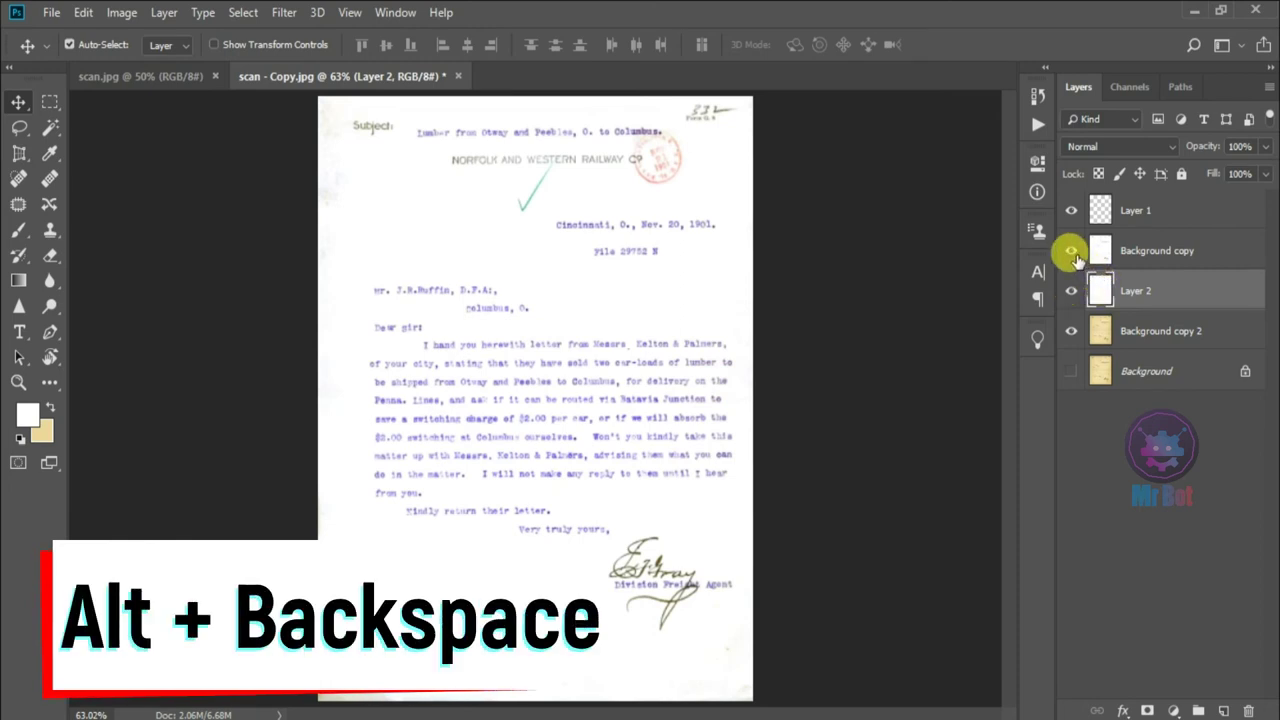
Toggle the upper layers' visibility to check the white fill, then select Background copy.
click(1072, 252)
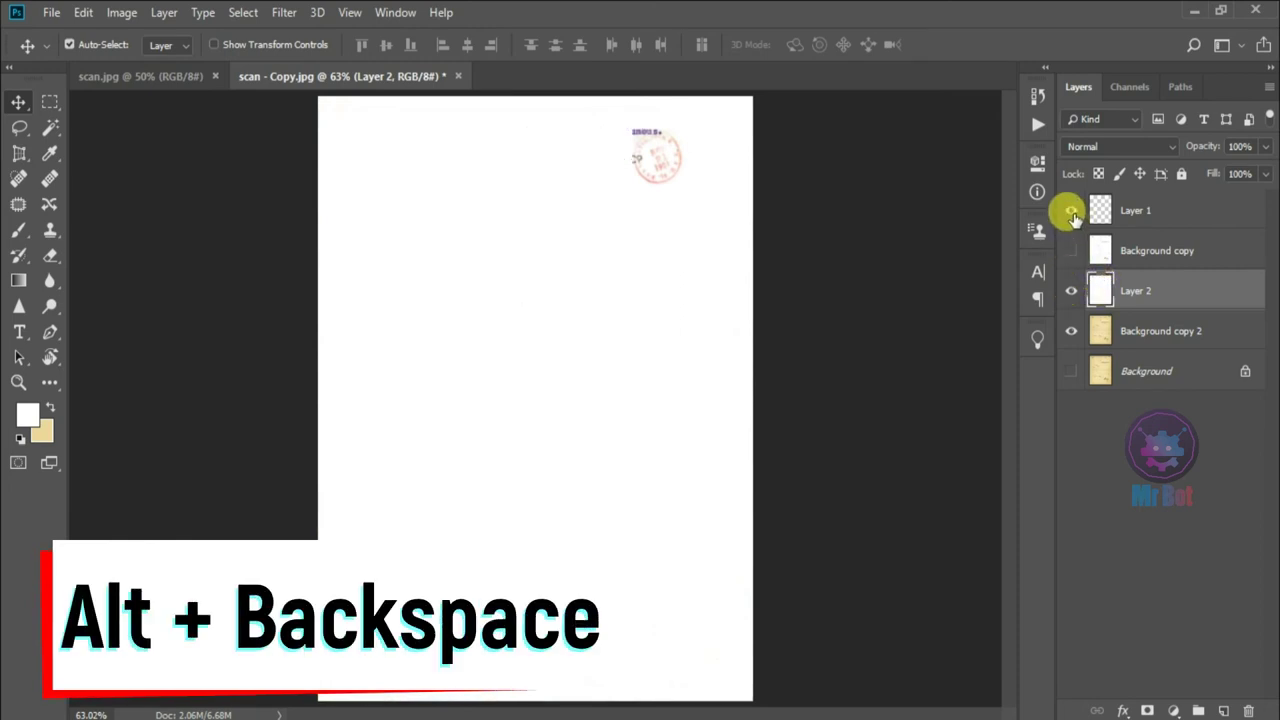
click(1073, 215)
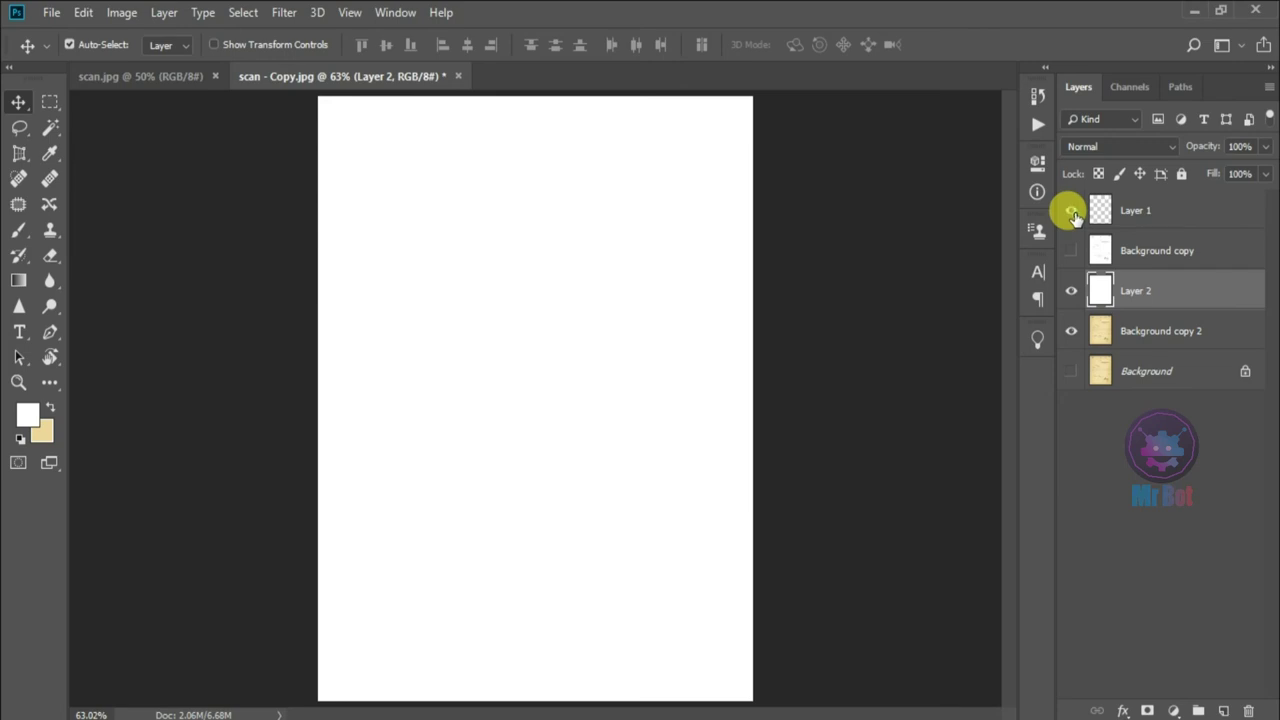
click(1072, 212)
click(1072, 252)
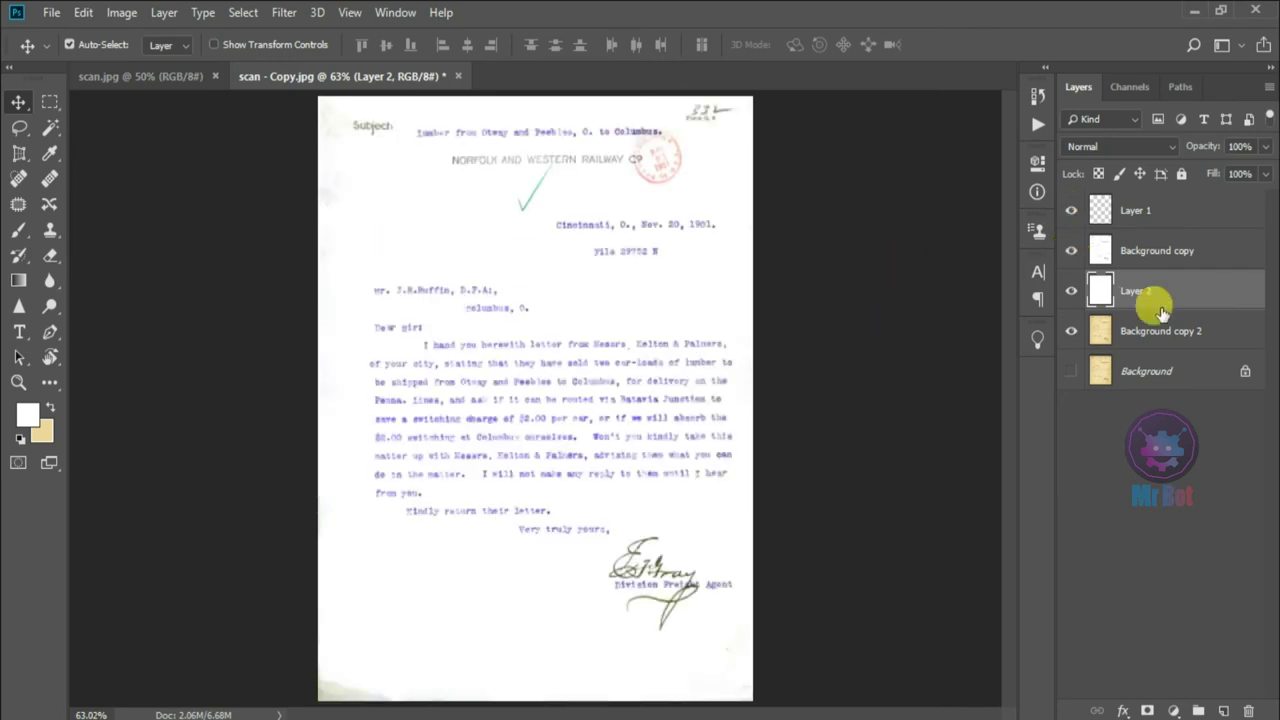
click(1203, 258)
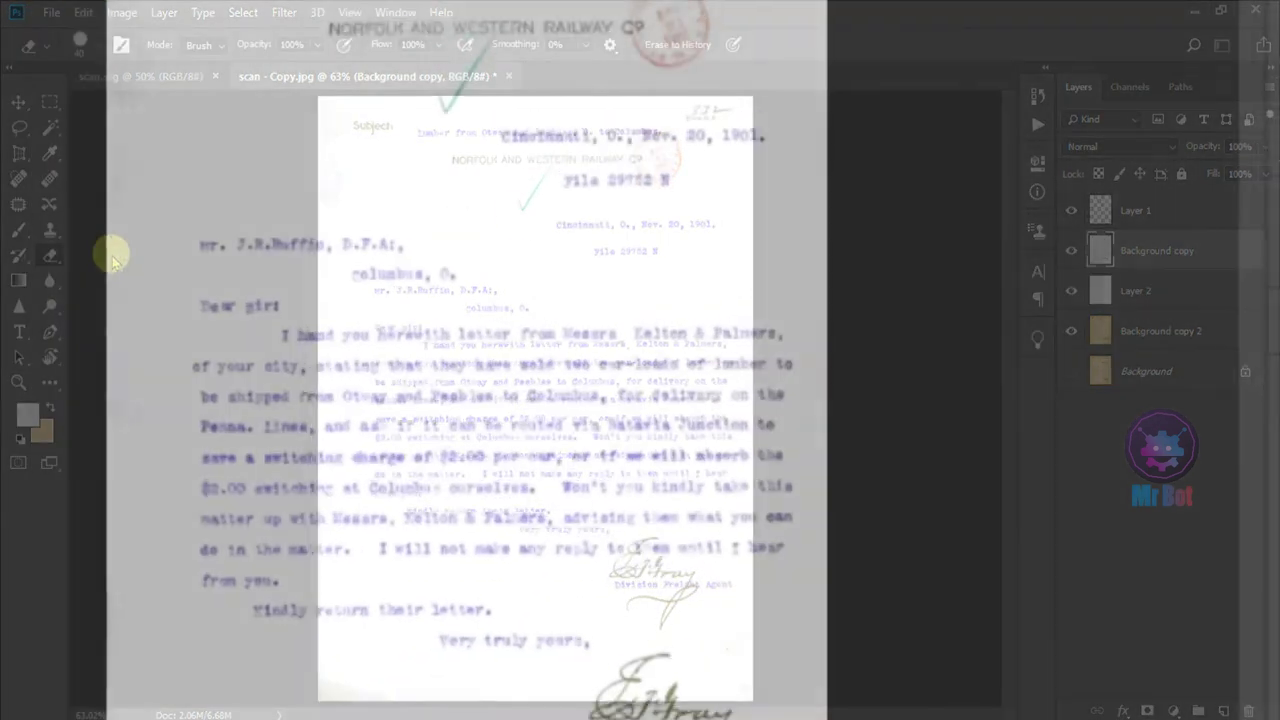
Erase the grey marks along the bottom-left edge, beside the signature and near the top-right corner.
click(50, 255)
click(113, 258)
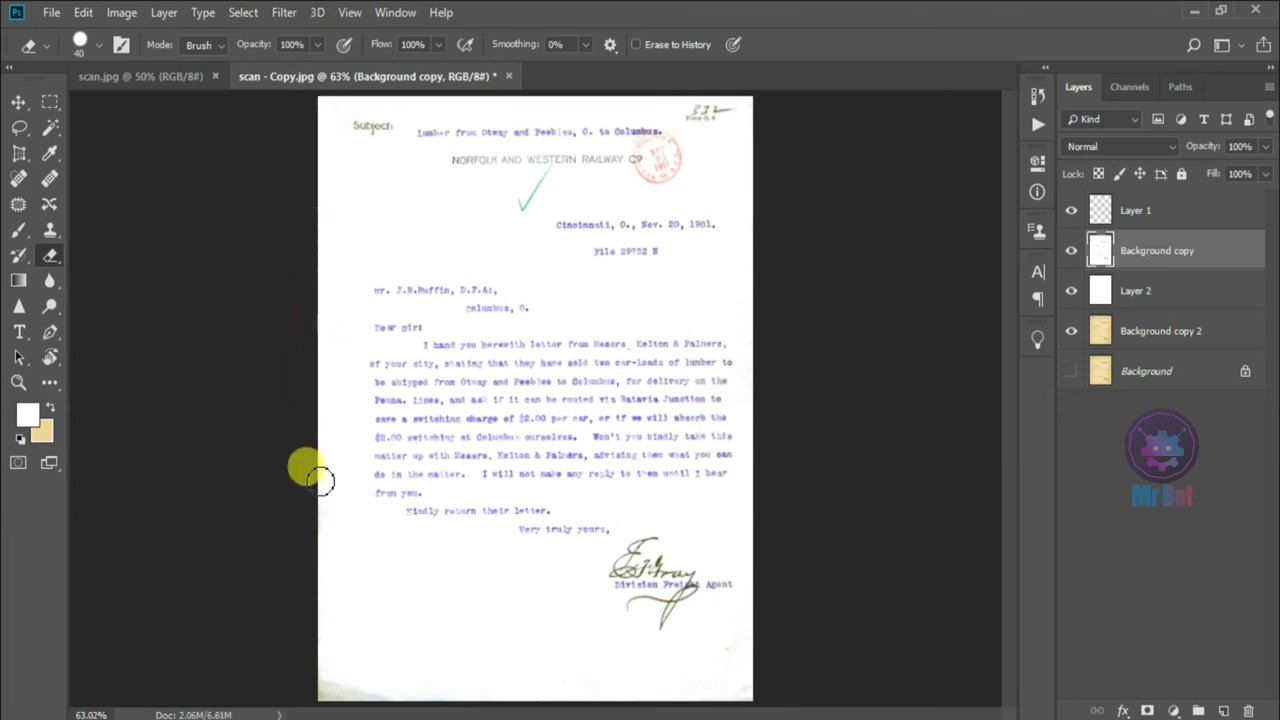
mouse_move(327, 674)
mouse_down()
mouse_move(360, 686)
mouse_move(309, 680)
mouse_move(468, 692)
mouse_move(543, 677)
mouse_move(737, 677)
mouse_up()
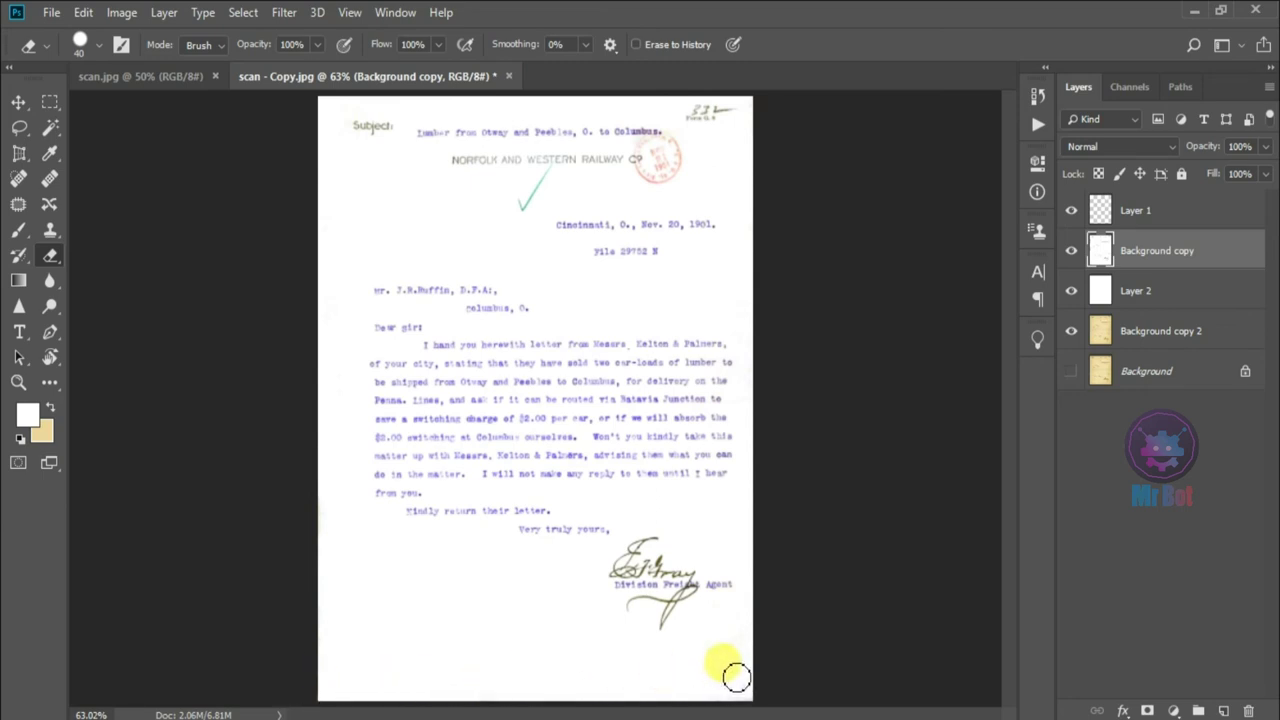
mouse_move(749, 514)
mouse_down()
mouse_move(663, 514)
mouse_move(737, 514)
mouse_up()
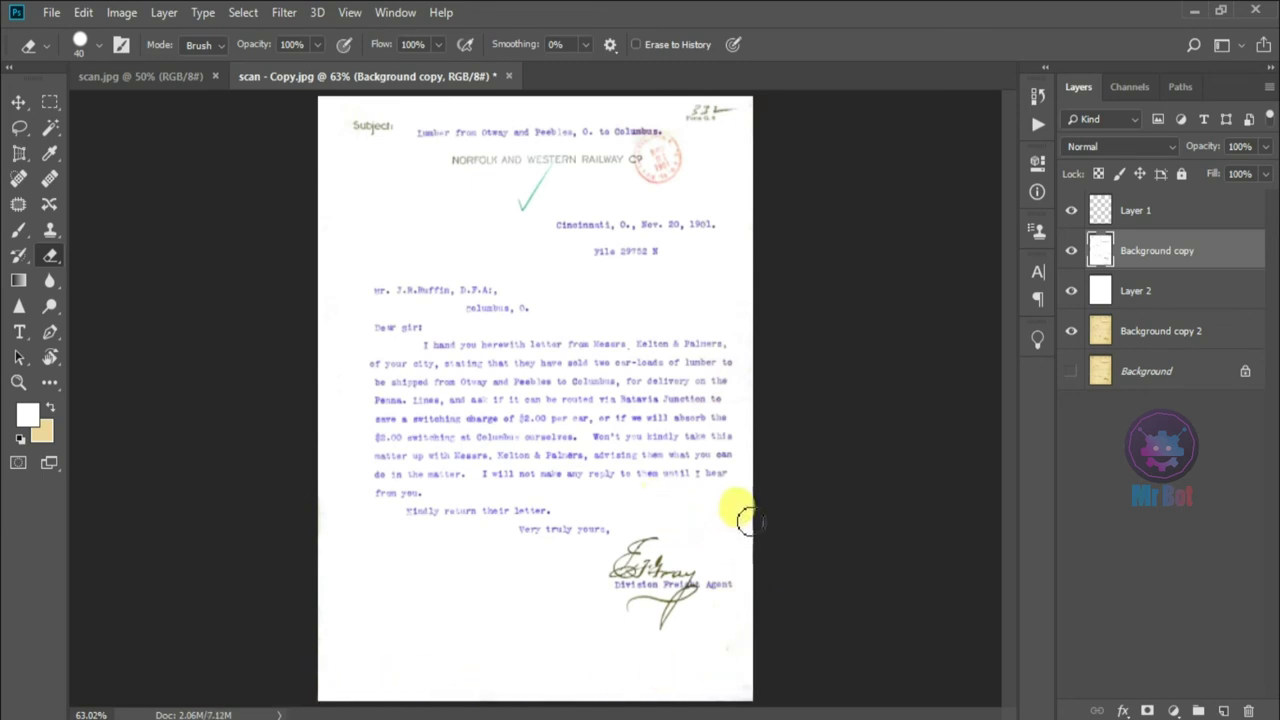
mouse_move(714, 157)
mouse_down()
mouse_move(741, 156)
mouse_move(729, 137)
mouse_move(749, 109)
mouse_move(668, 91)
mouse_move(663, 106)
mouse_move(331, 108)
mouse_move(346, 177)
mouse_move(466, 251)
mouse_move(453, 252)
mouse_up()
key(v)
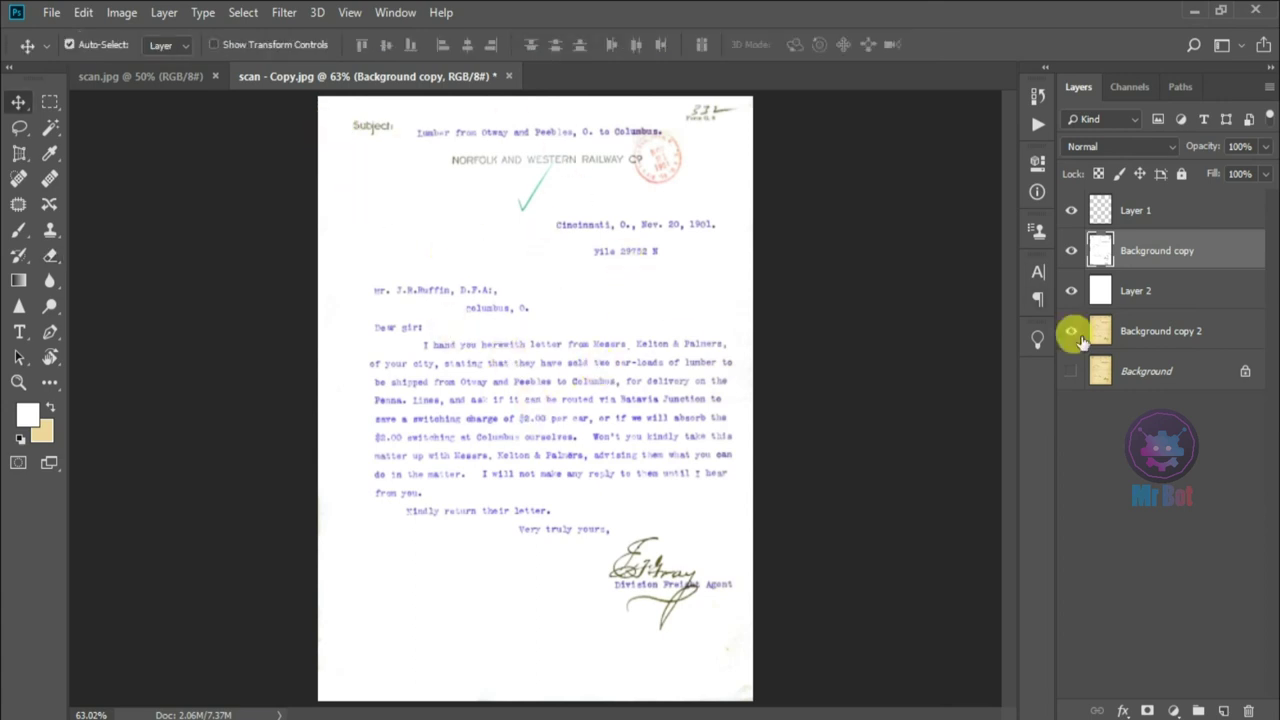
Group Layer 2, Background copy and Layer 1 together into Group 1.
click(1153, 301)
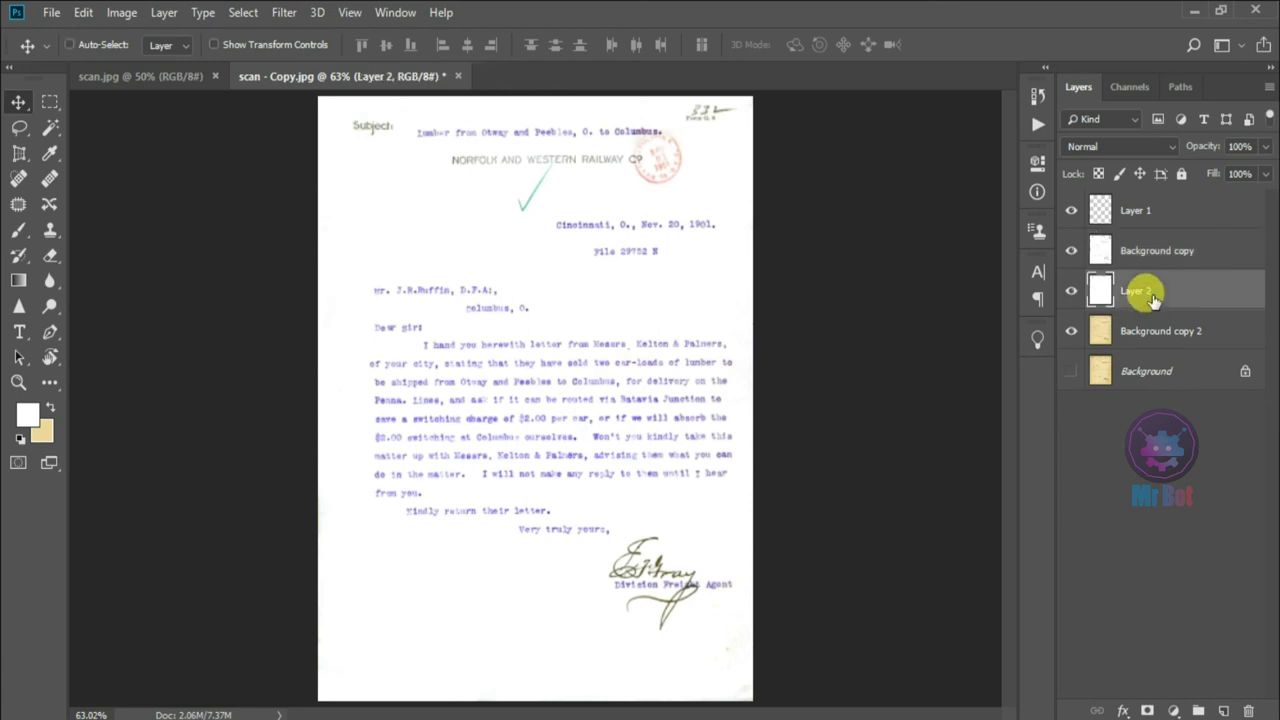
shift+click(1148, 252)
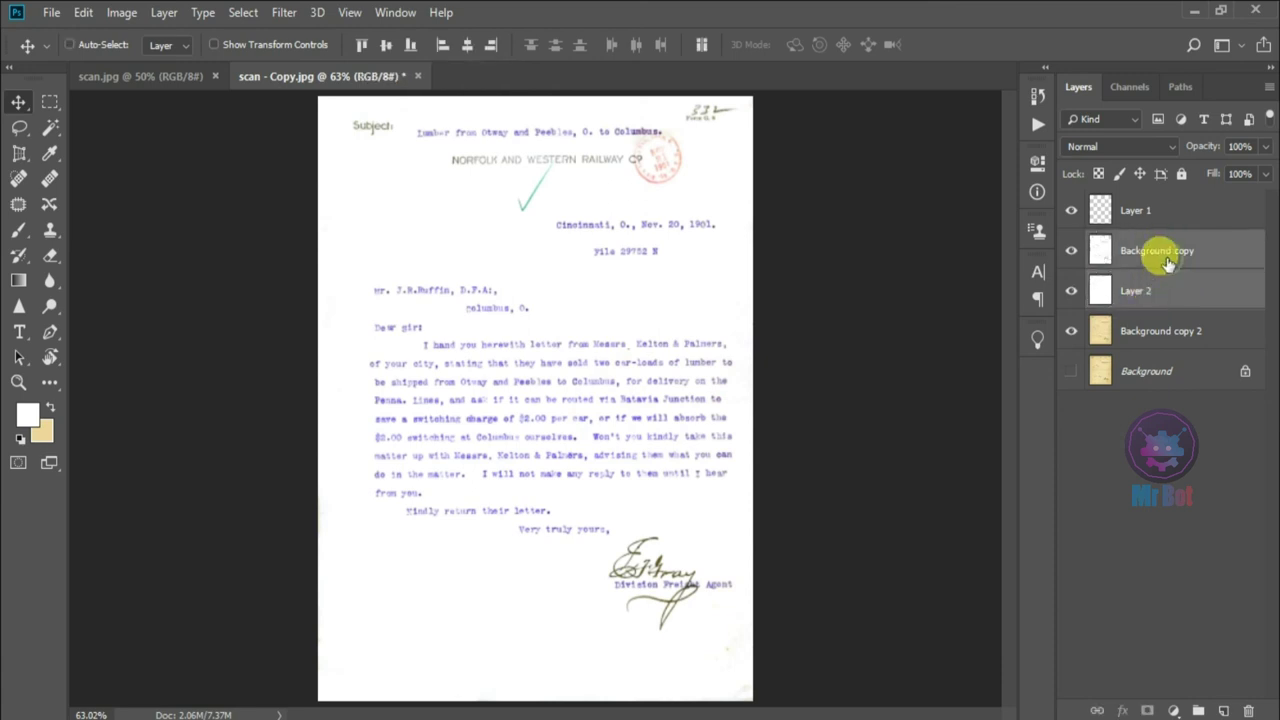
shift+click(1137, 212)
key(ctrl+g)
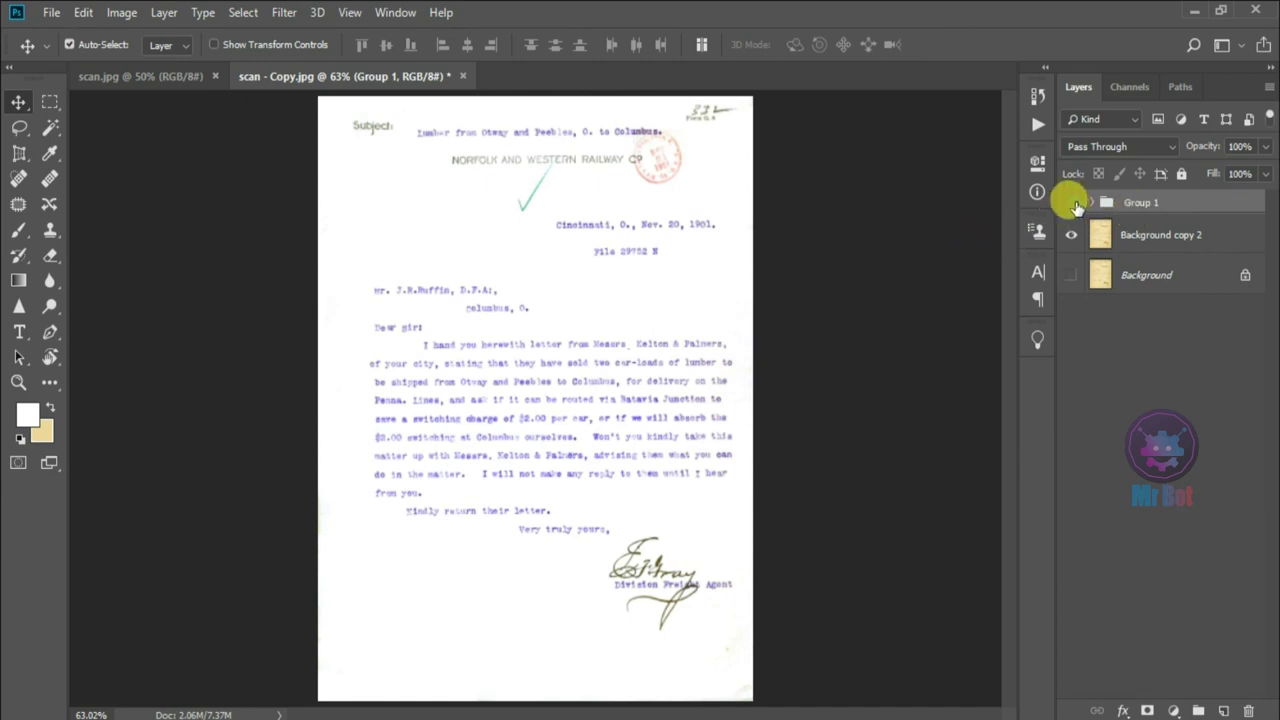
Hide and reshow Group 1 to compare against the original, then minimise Photoshop.
click(1073, 203)
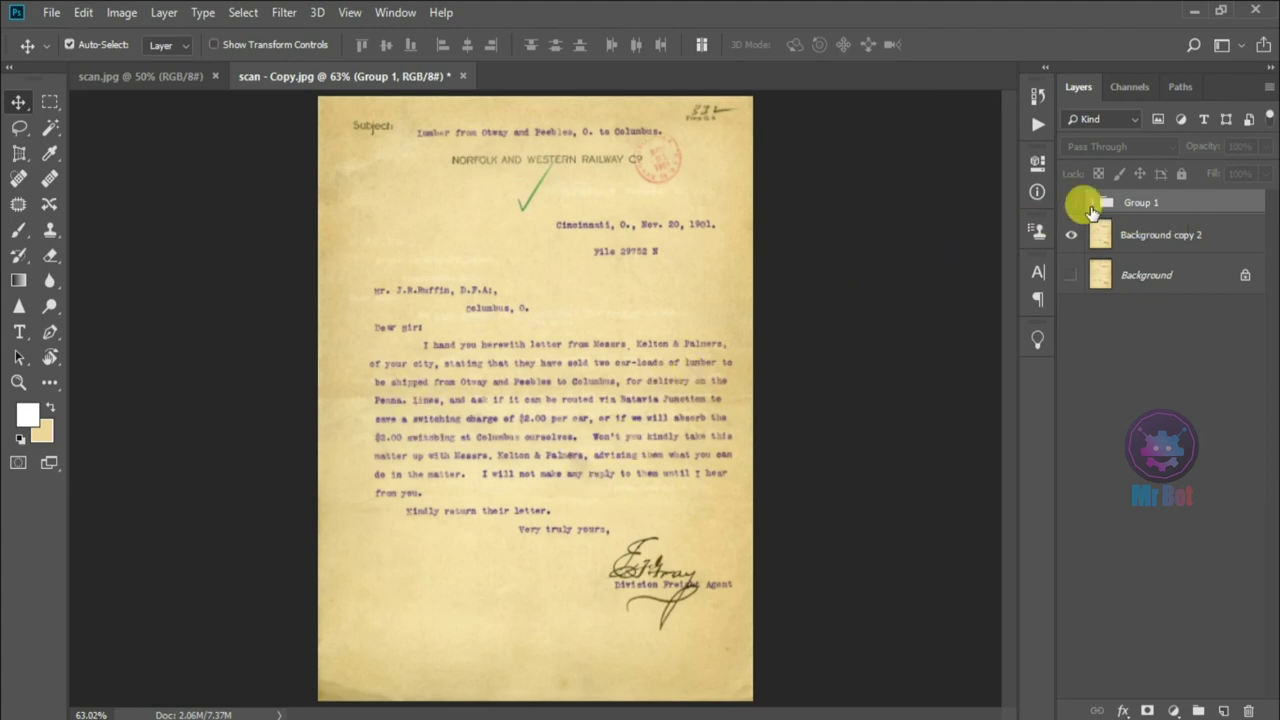
click(1071, 204)
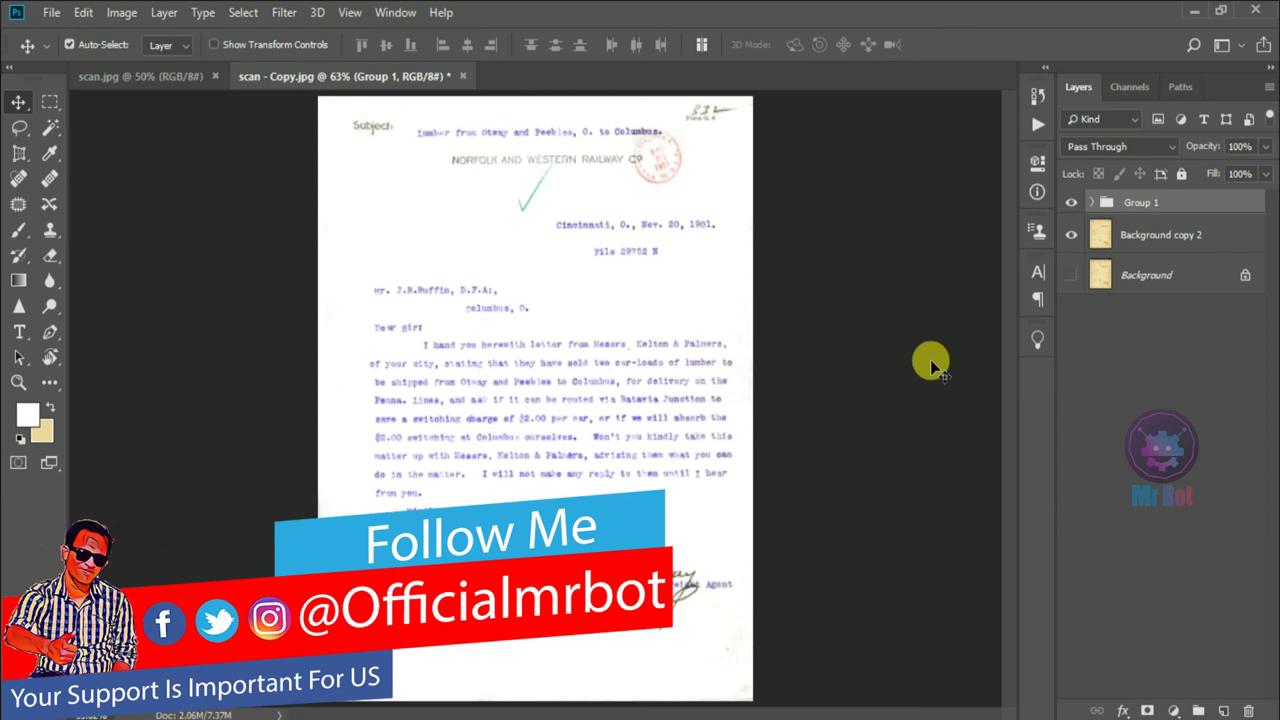
click(1195, 8)
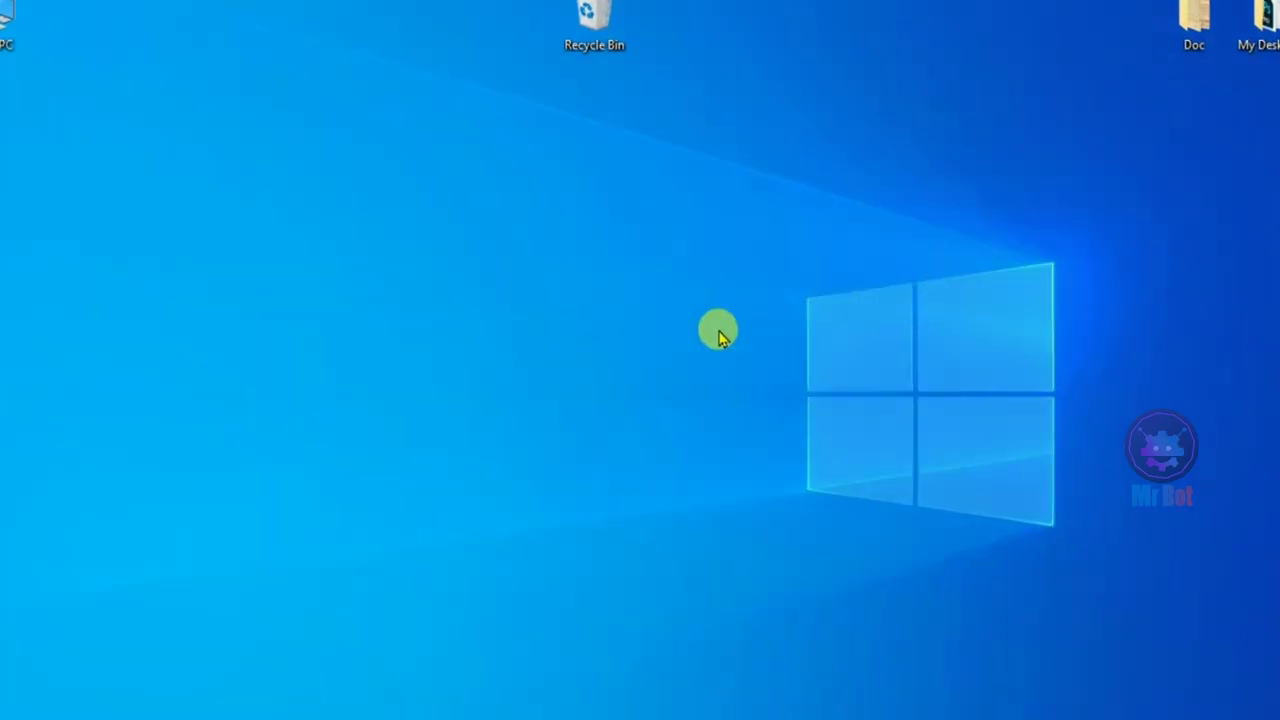